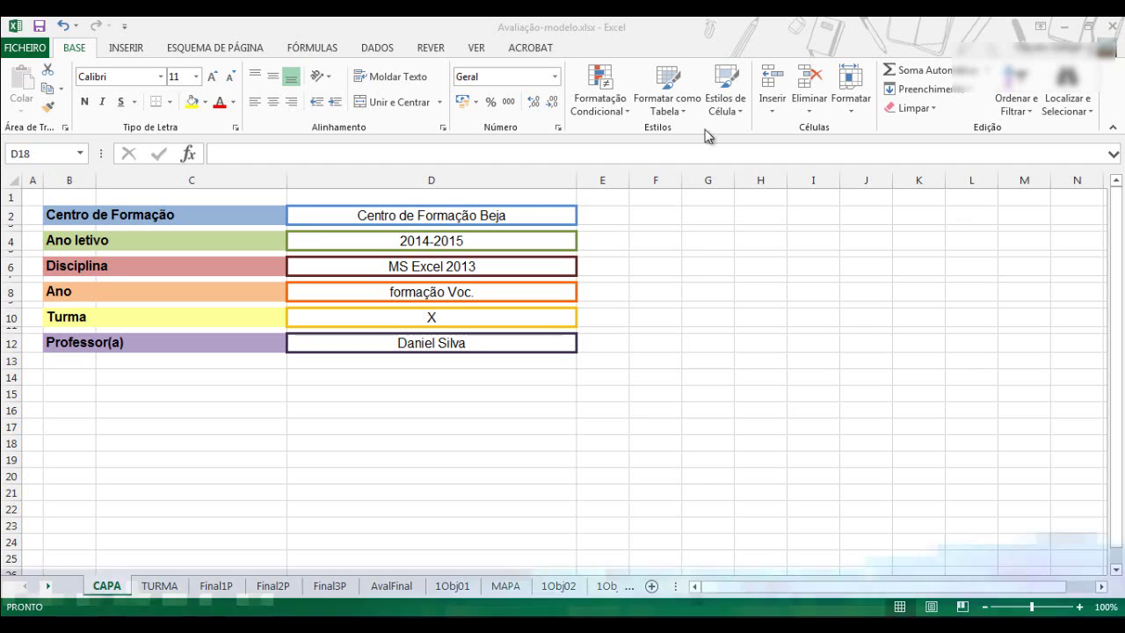
Step: Try linking cell I6 on the CAPA sheet to the Disciplina value with the formula =D6, and undo the entry
click(817, 265)
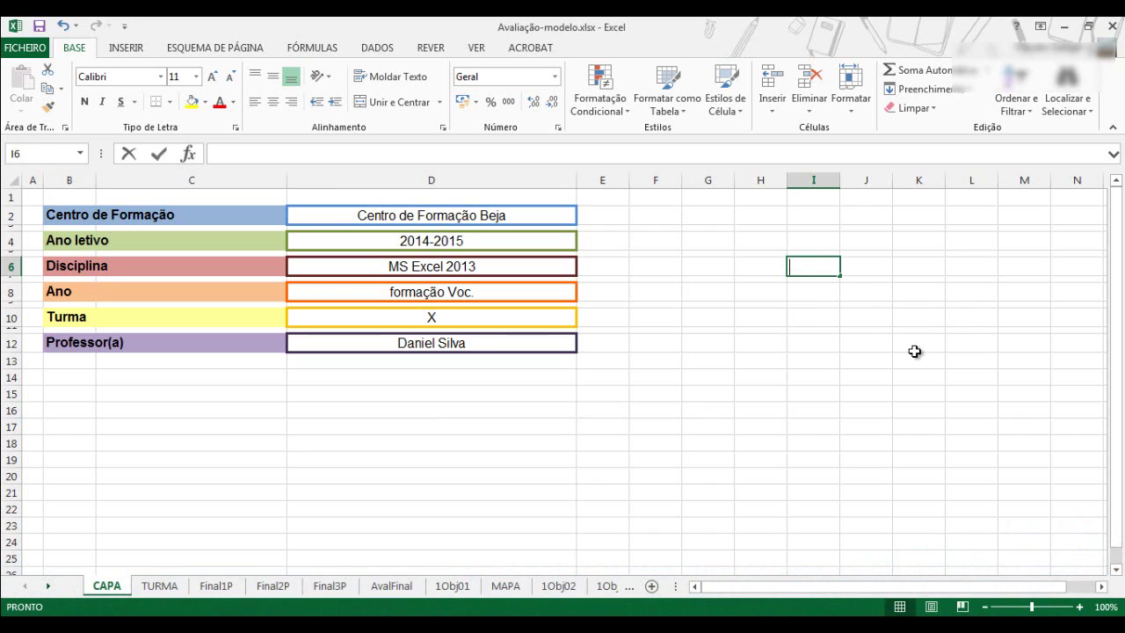
text(=)
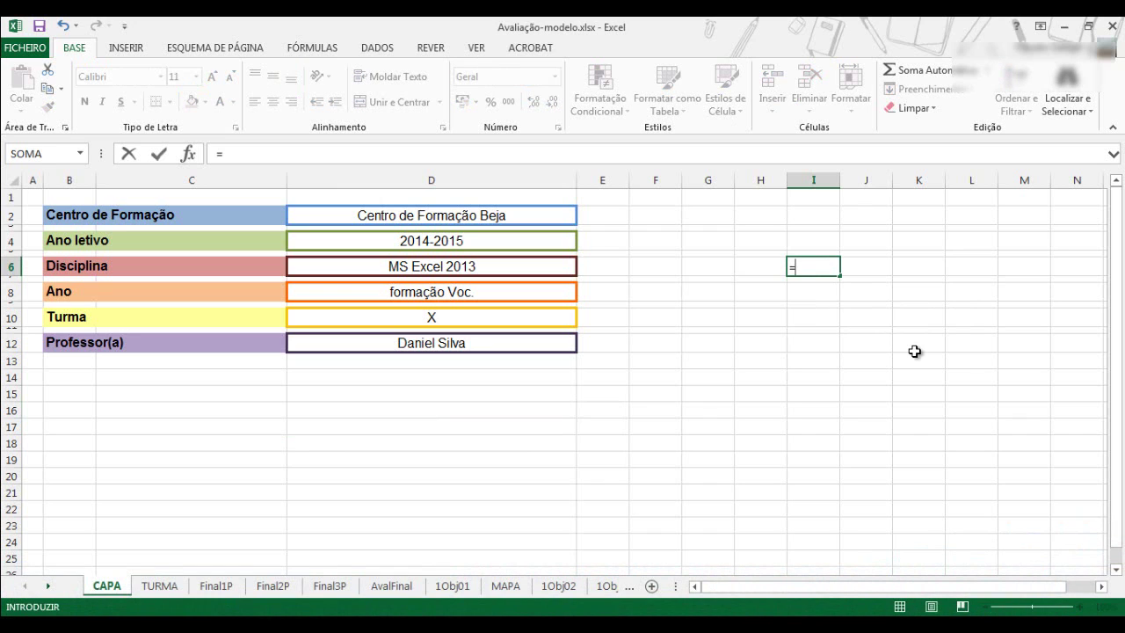
click(466, 278)
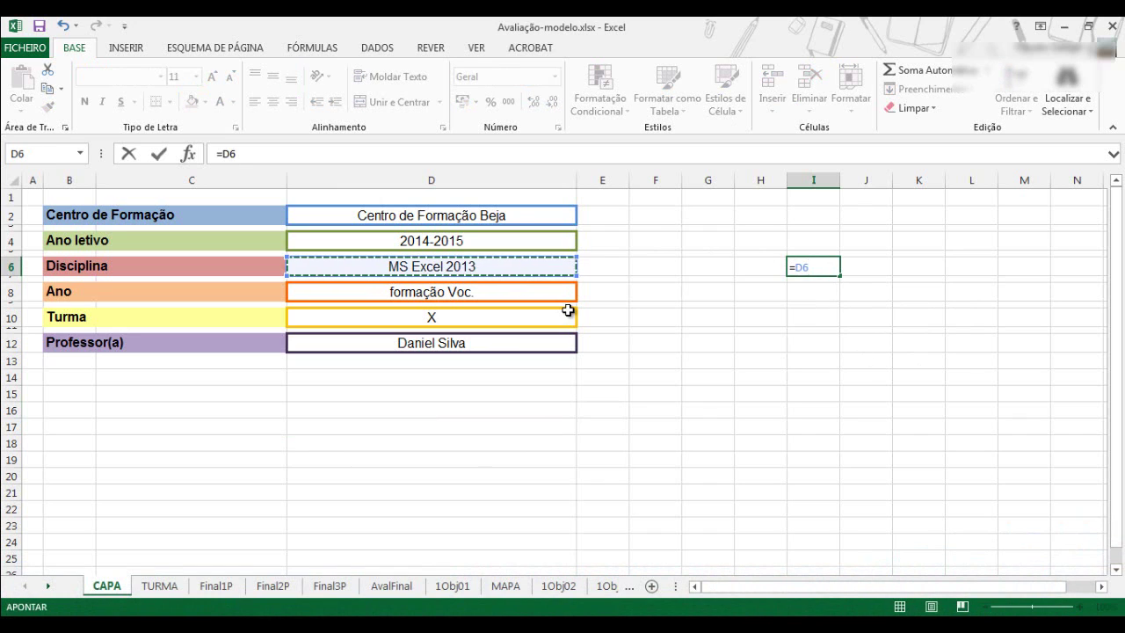
key(Return)
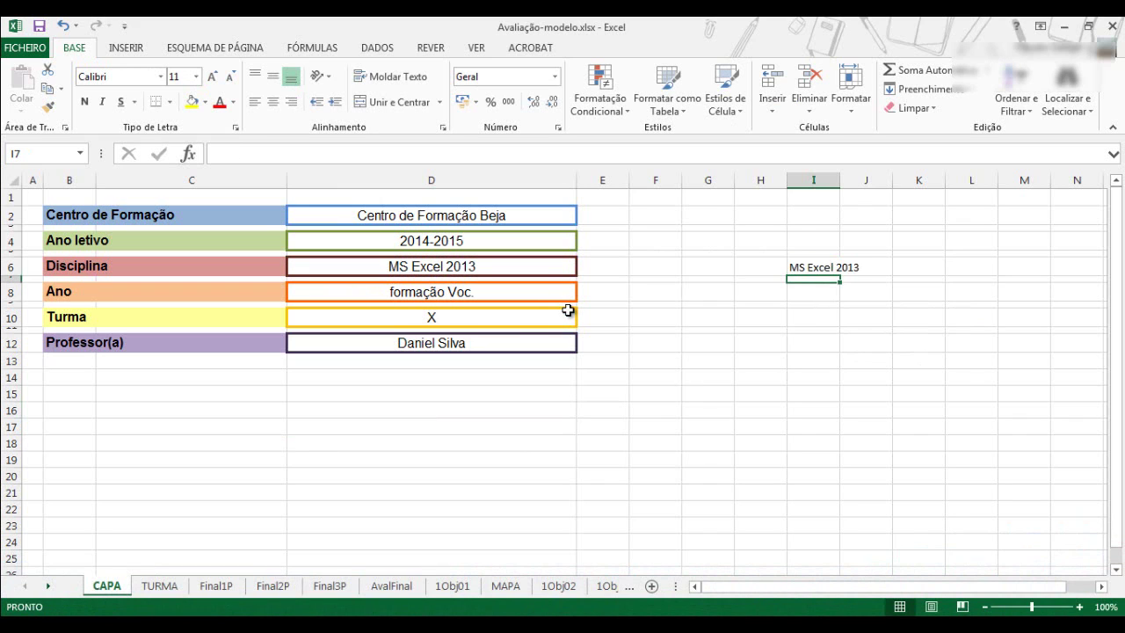
key(ctrl+z)
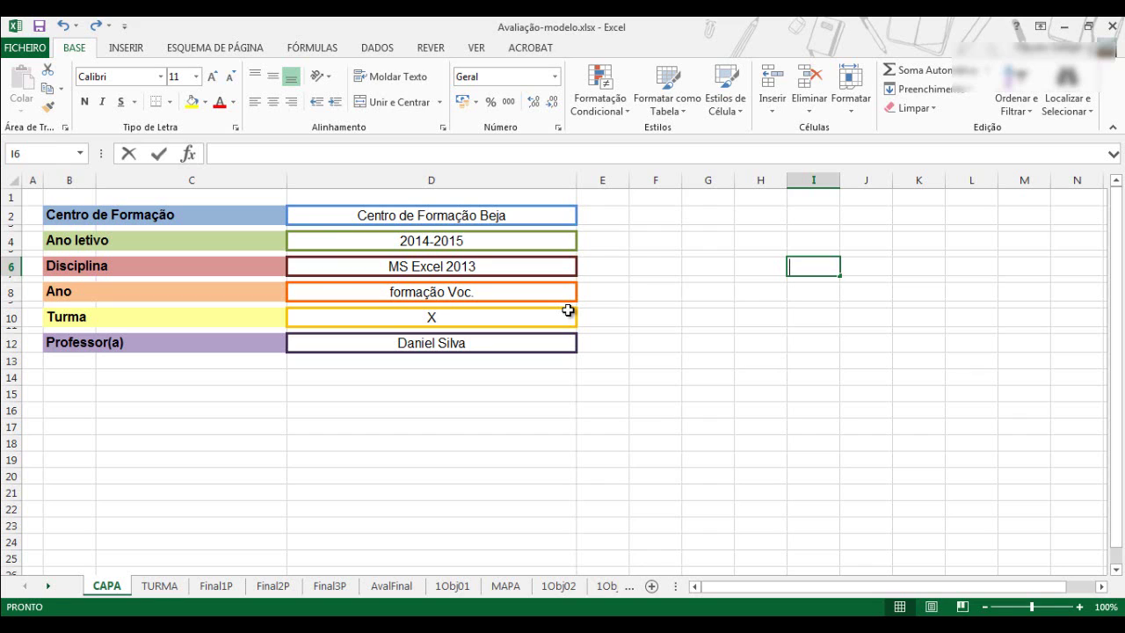
Step: Enter the formula =D6 in cell I6 again as a test, and clear the cell
text(=)
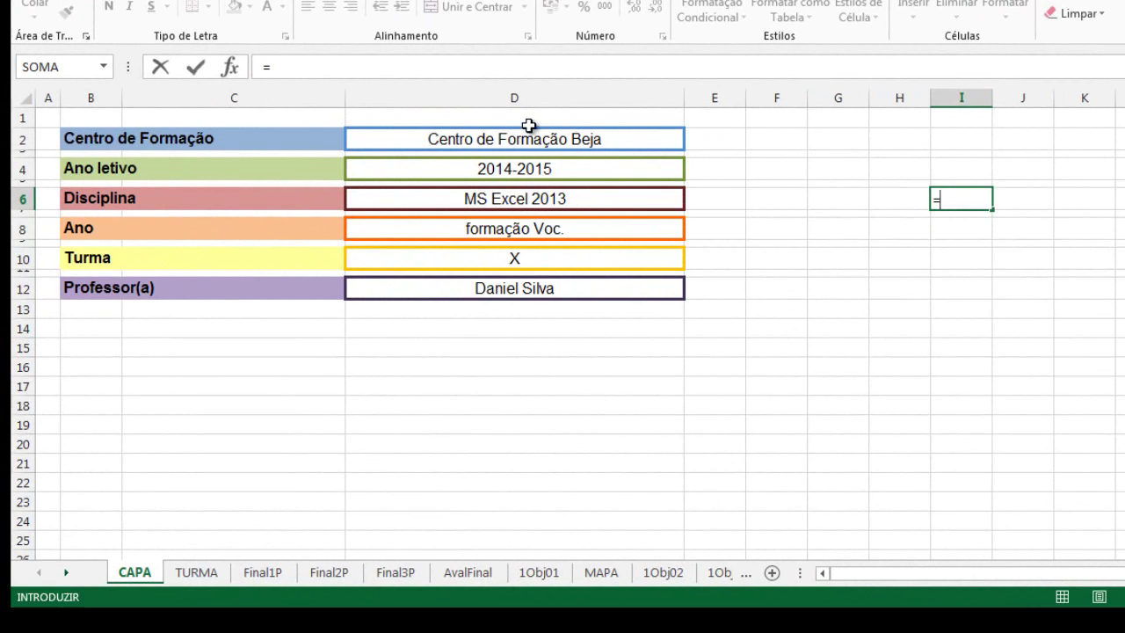
click(555, 200)
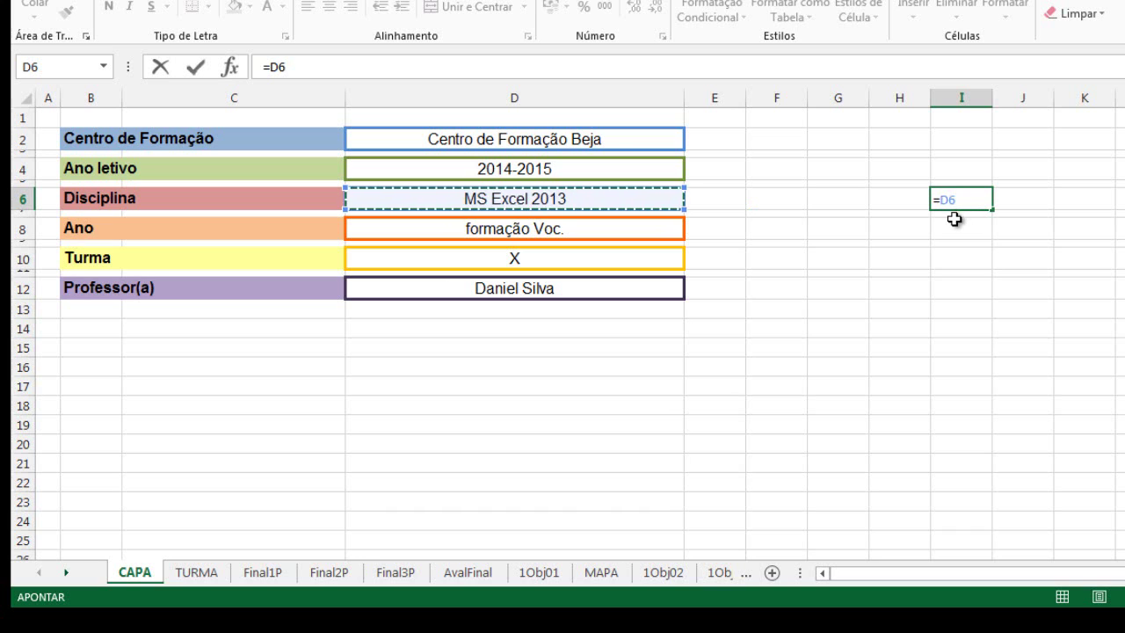
key(Return)
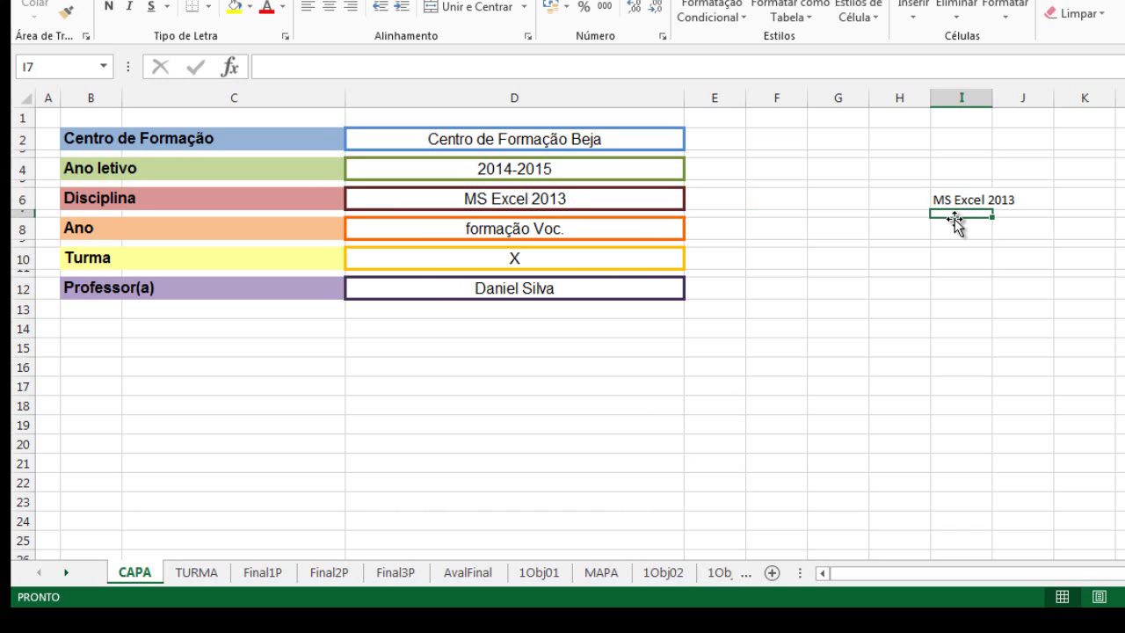
click(955, 200)
key(Delete)
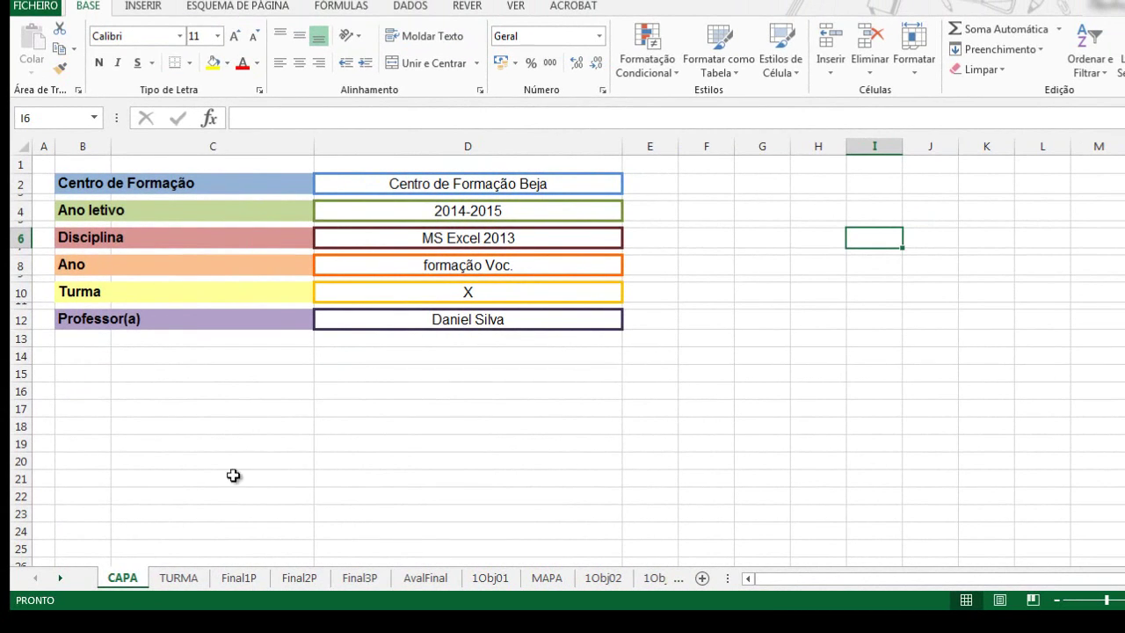
Step: Check the Ano formula in cell C2 of the TURMA sheet, and set Ano on the CAPA sheet to "Formação Excel"
click(193, 579)
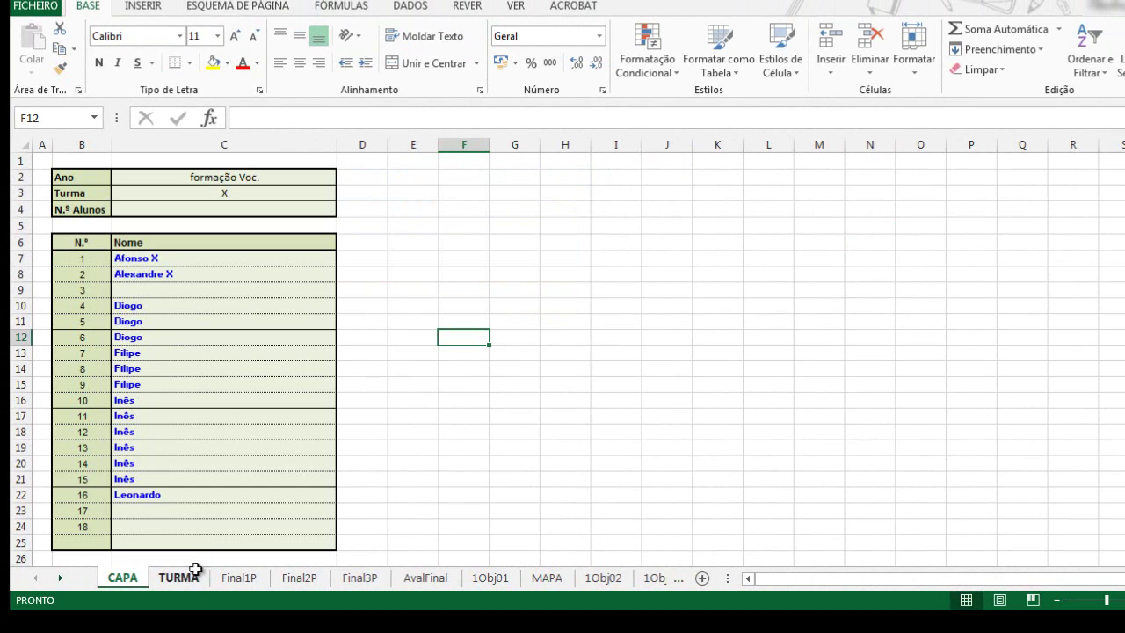
click(208, 176)
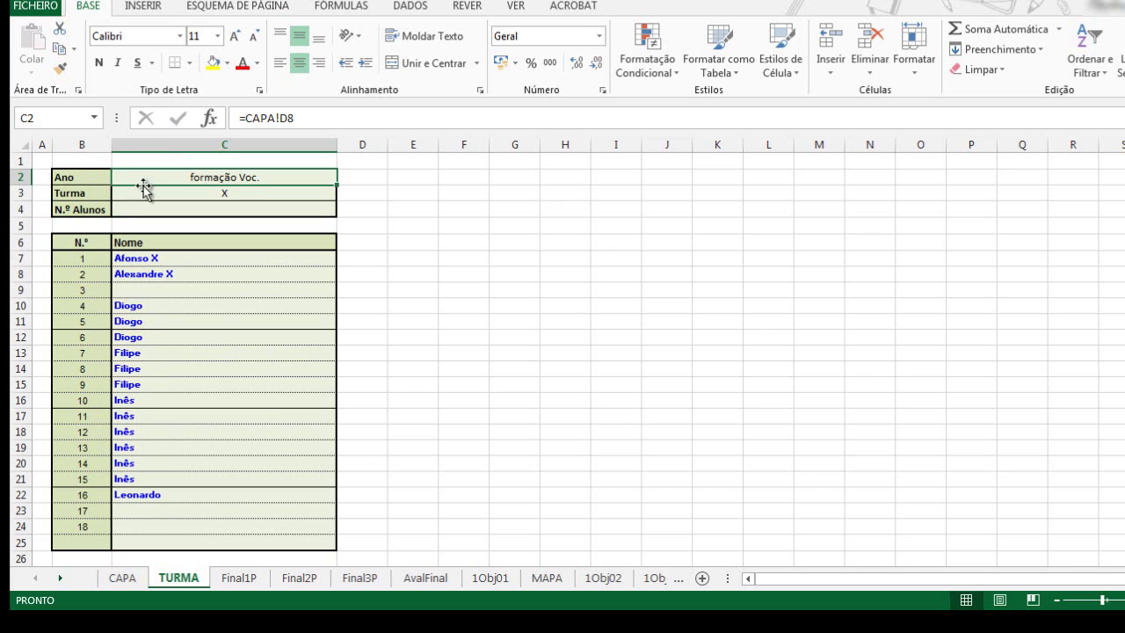
click(123, 578)
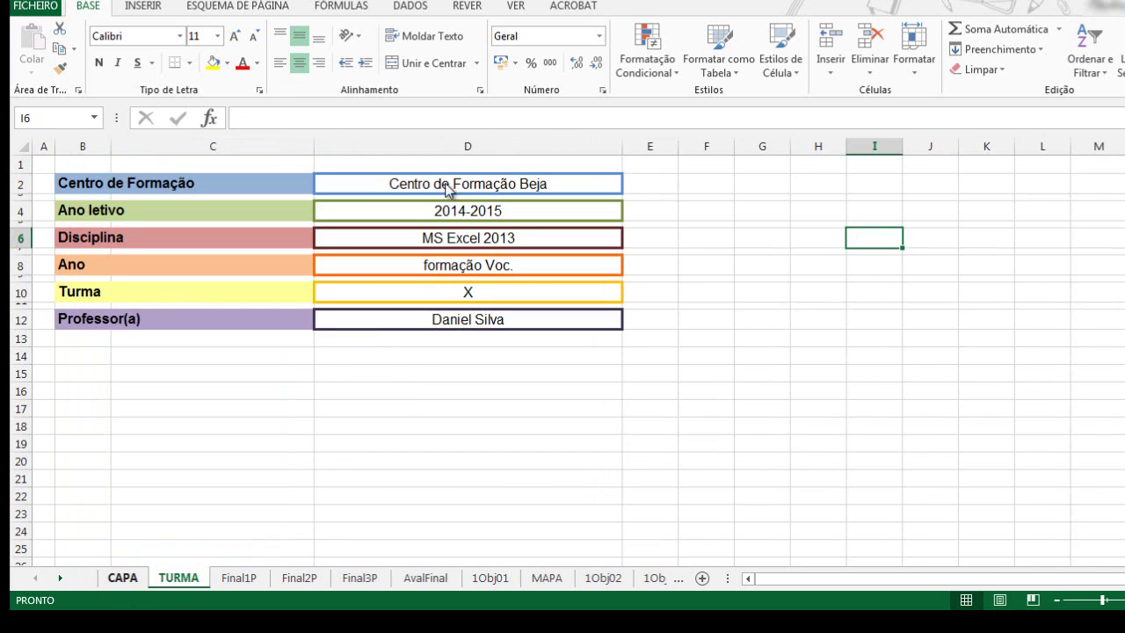
click(472, 264)
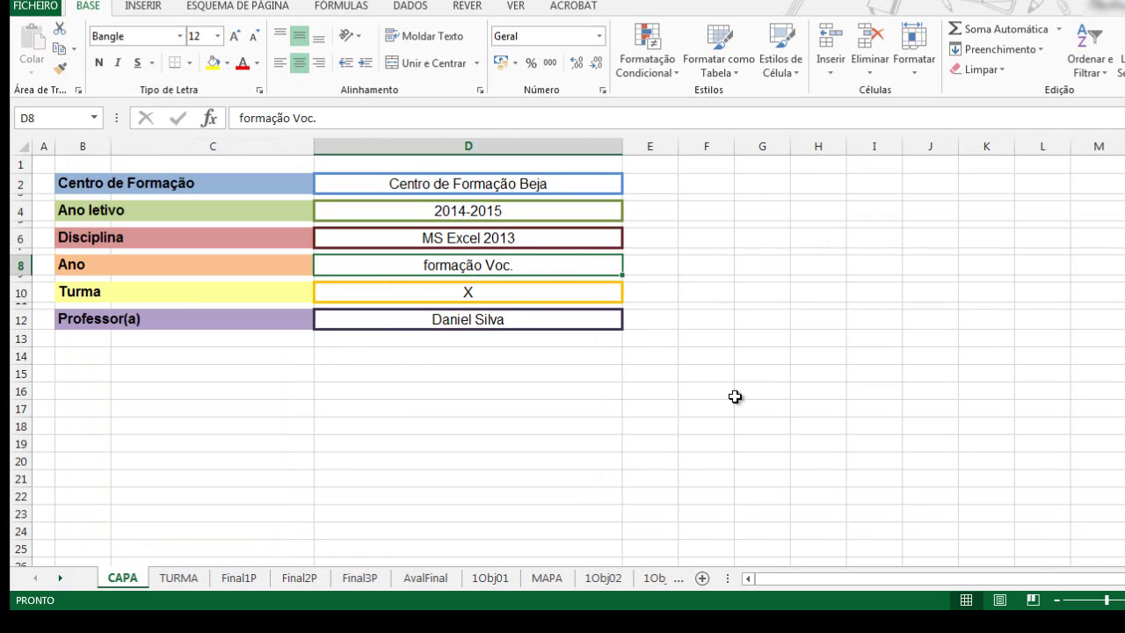
text(For)
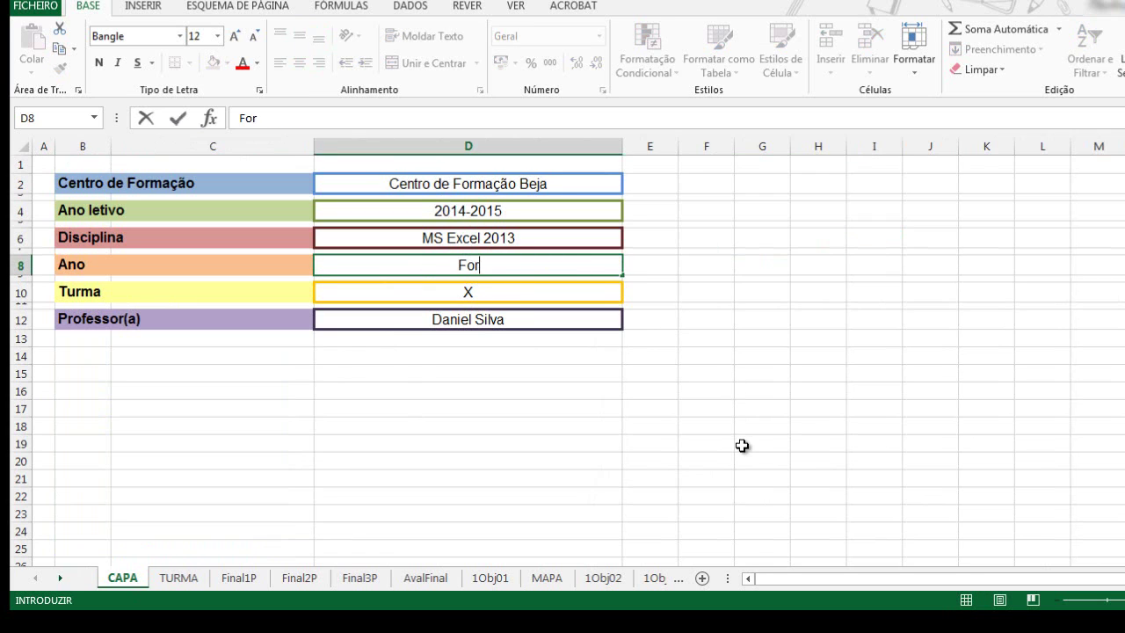
text(mação Excel)
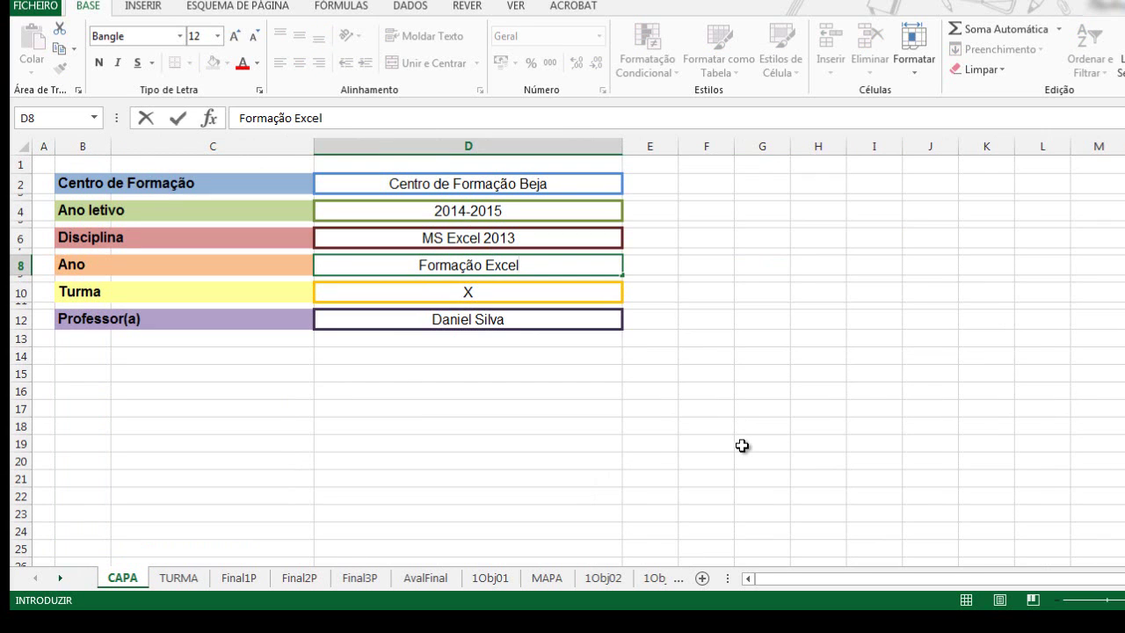
key(Return)
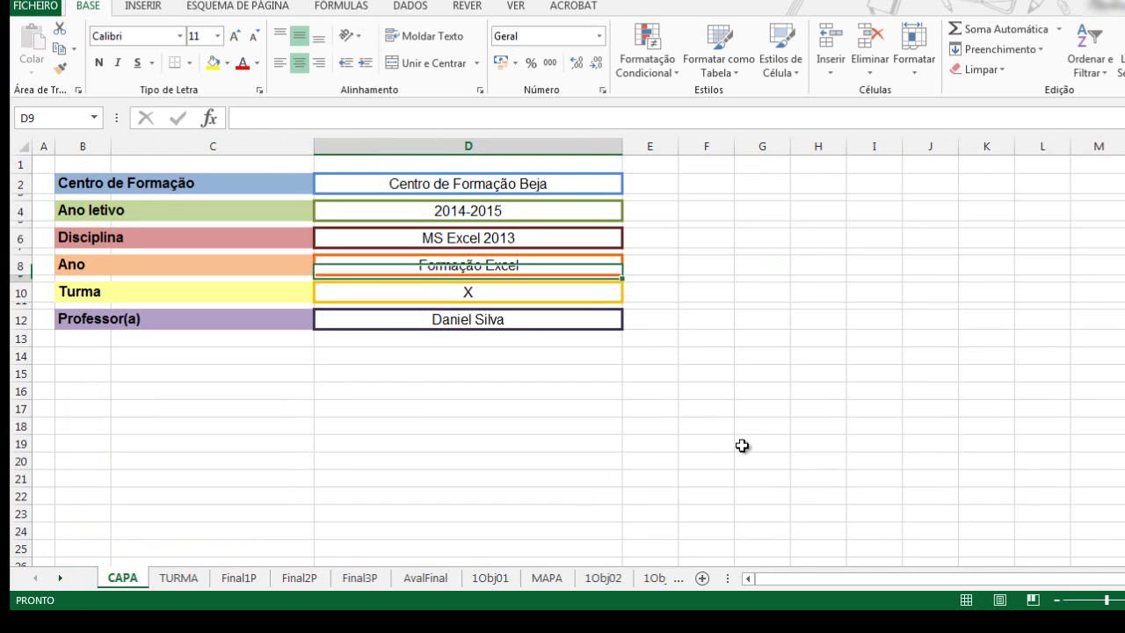
Step: Check the linked Ano and Turma cells on the TURMA sheet, and set Turma on the CAPA sheet to "C"
click(176, 578)
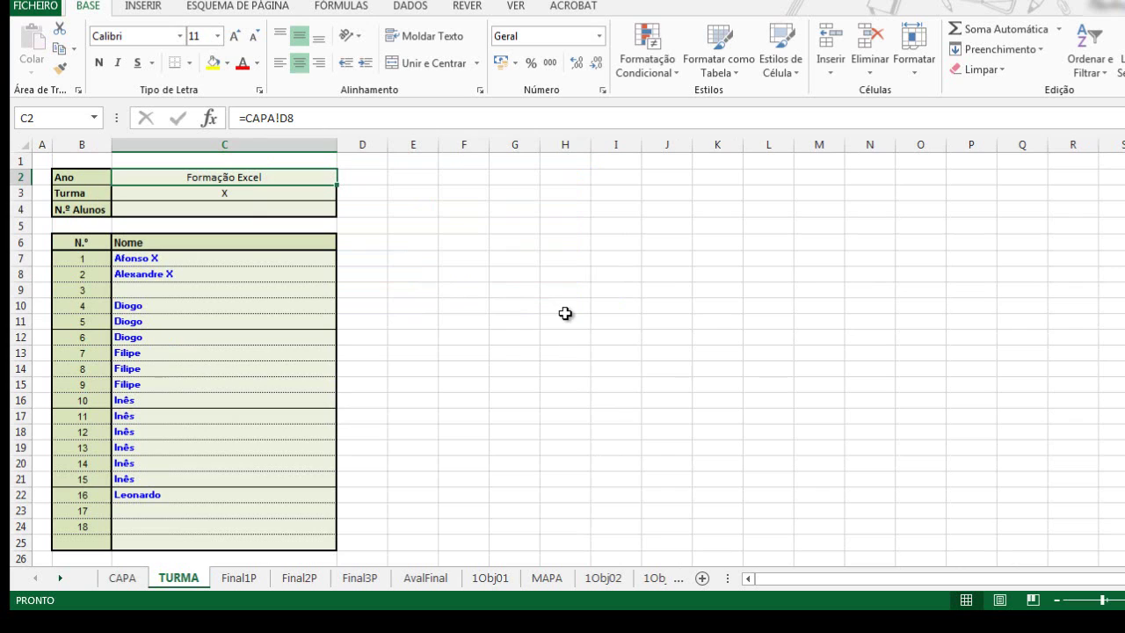
click(505, 321)
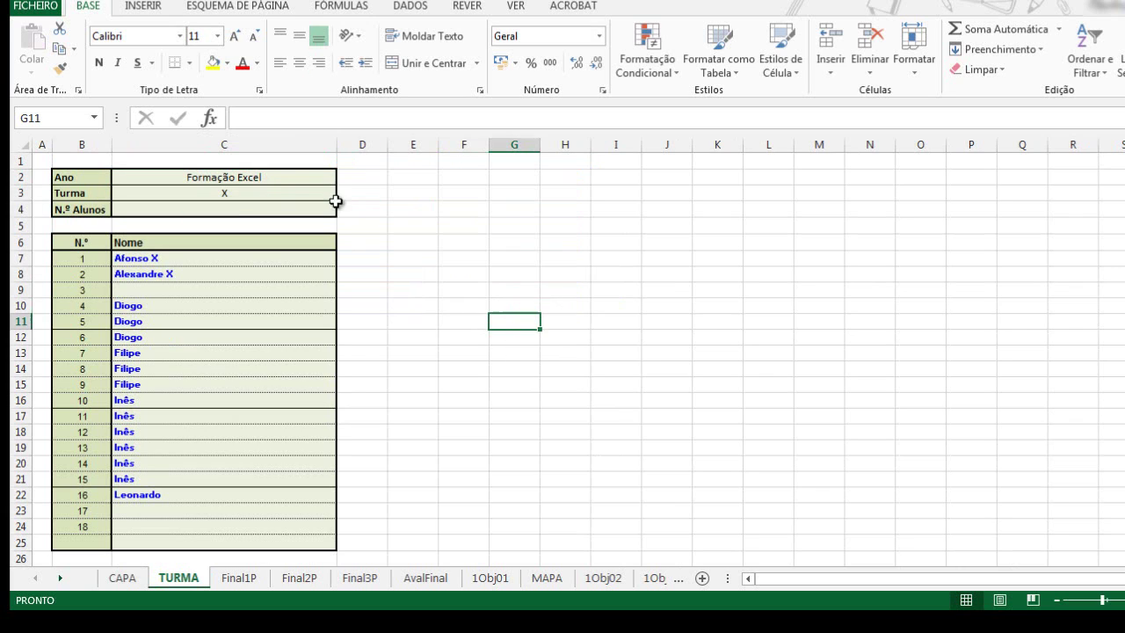
click(246, 193)
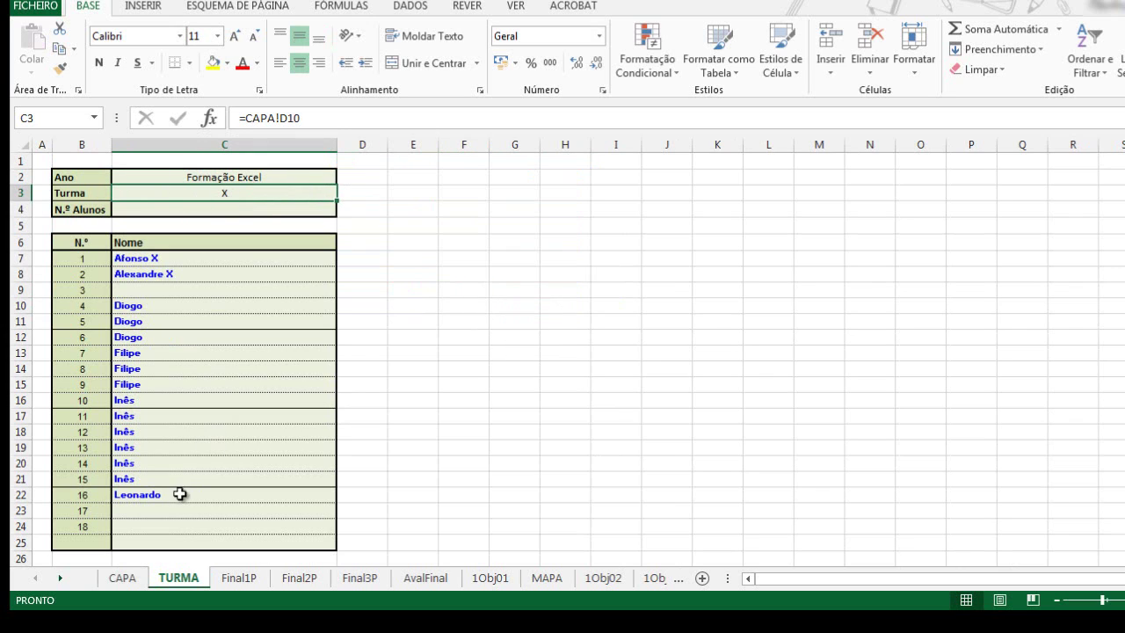
click(122, 577)
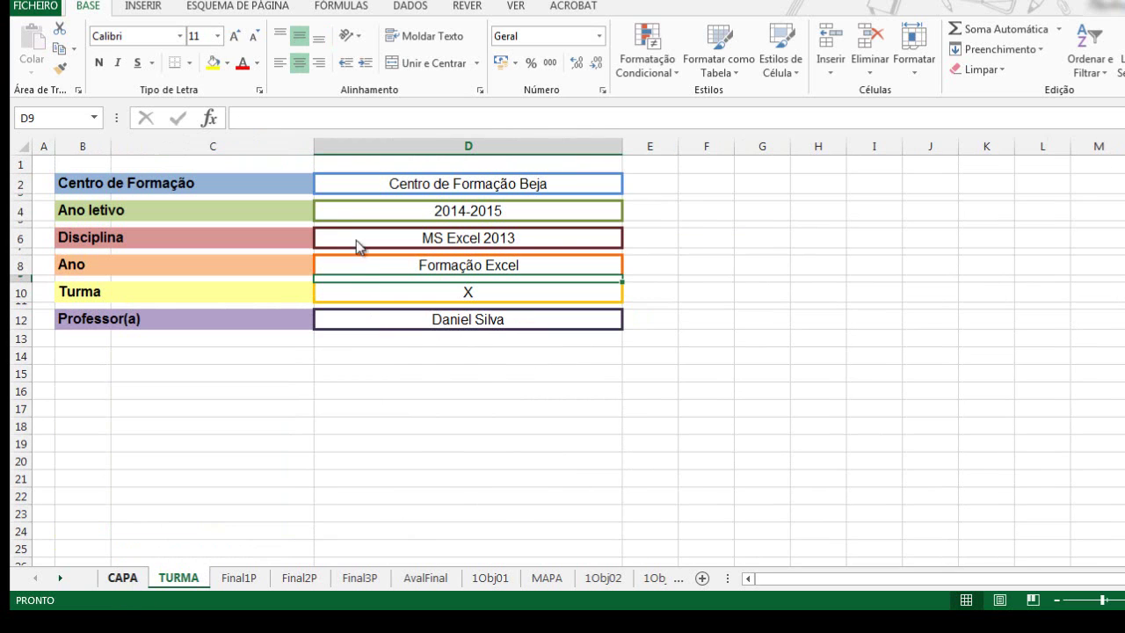
click(450, 290)
text(C)
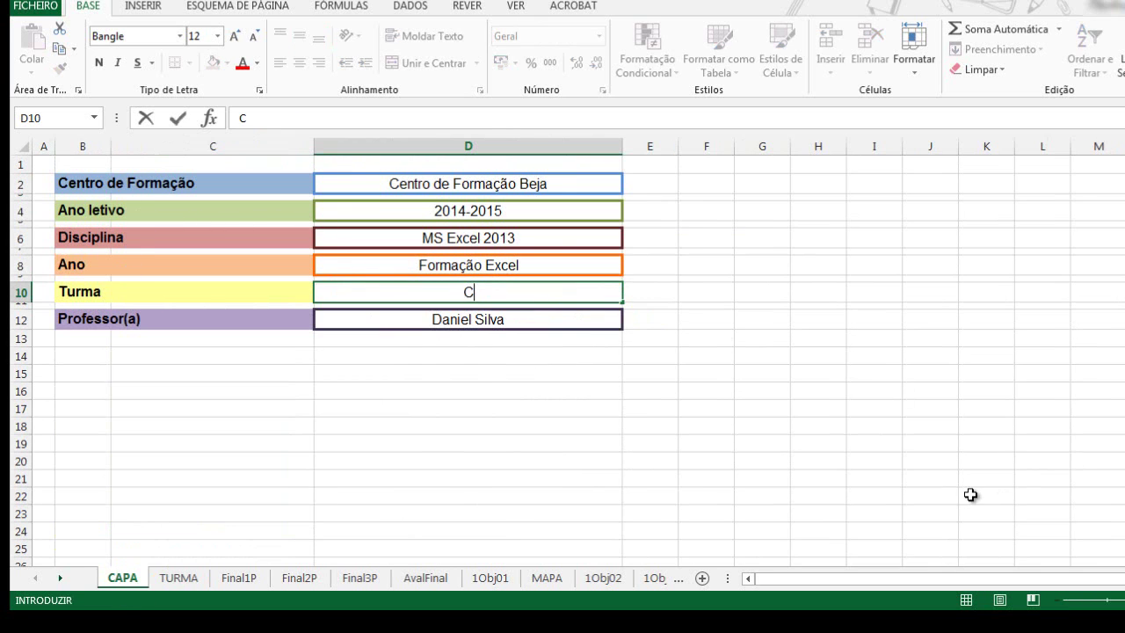
click(975, 495)
click(194, 579)
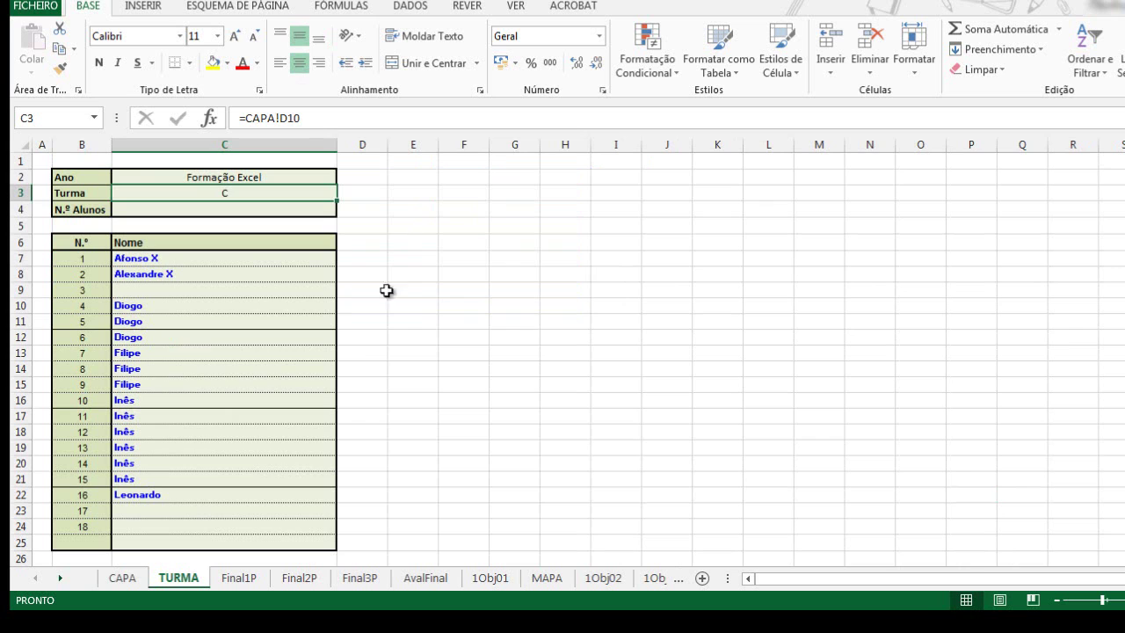
Step: On the Final1P sheet, link the Ano letivo cell E2 to the cover sheet with the formula =CAPA!D4
click(239, 578)
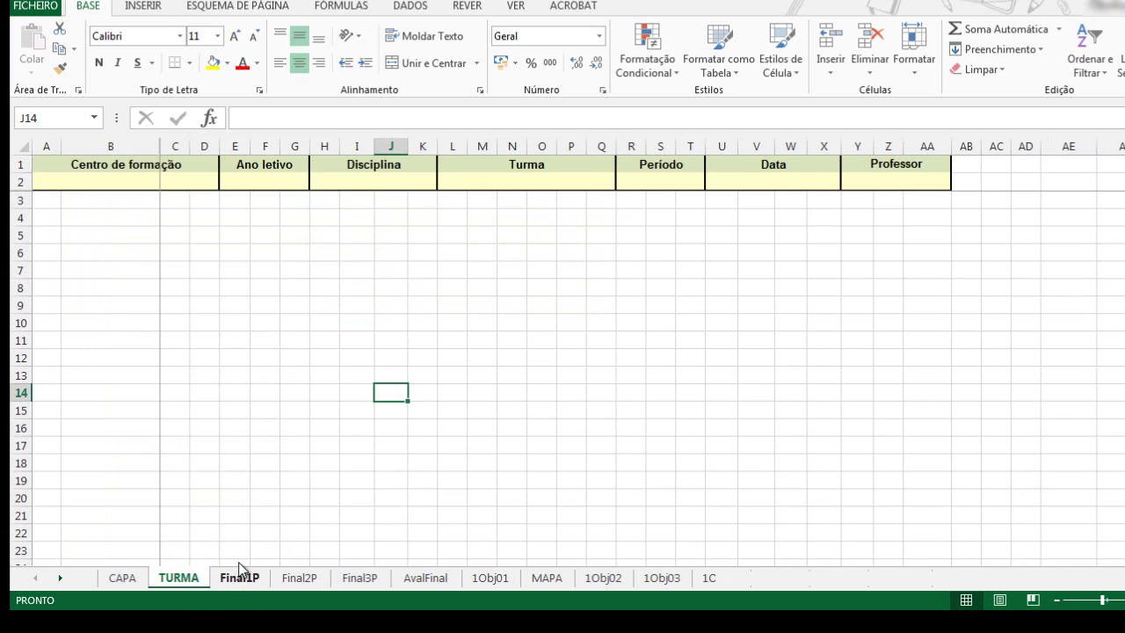
click(281, 180)
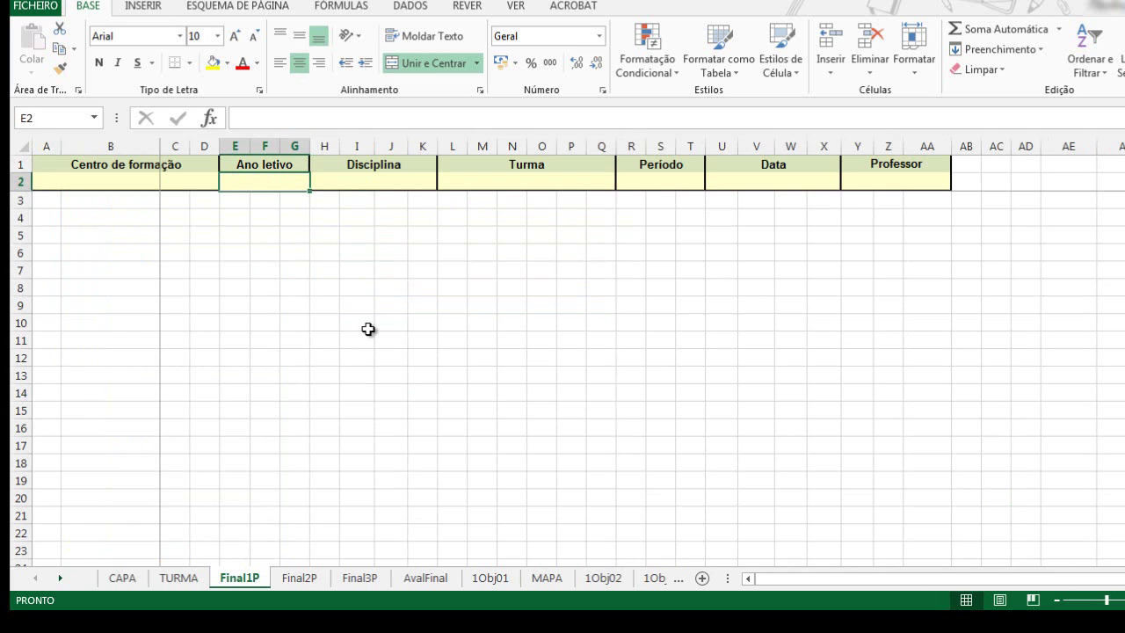
text(=)
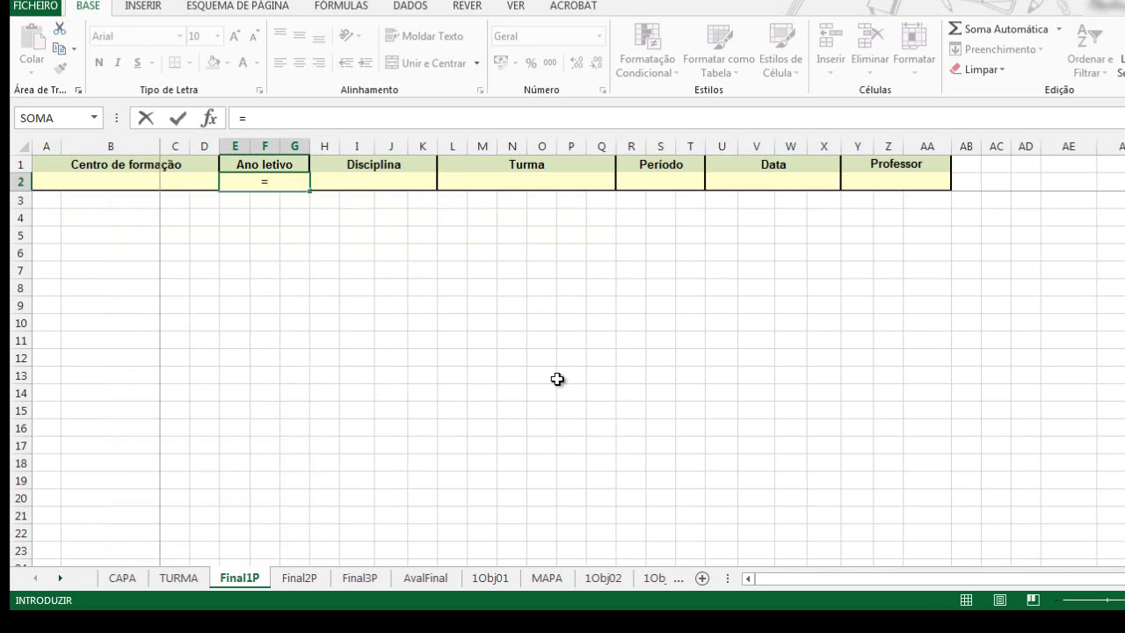
click(123, 577)
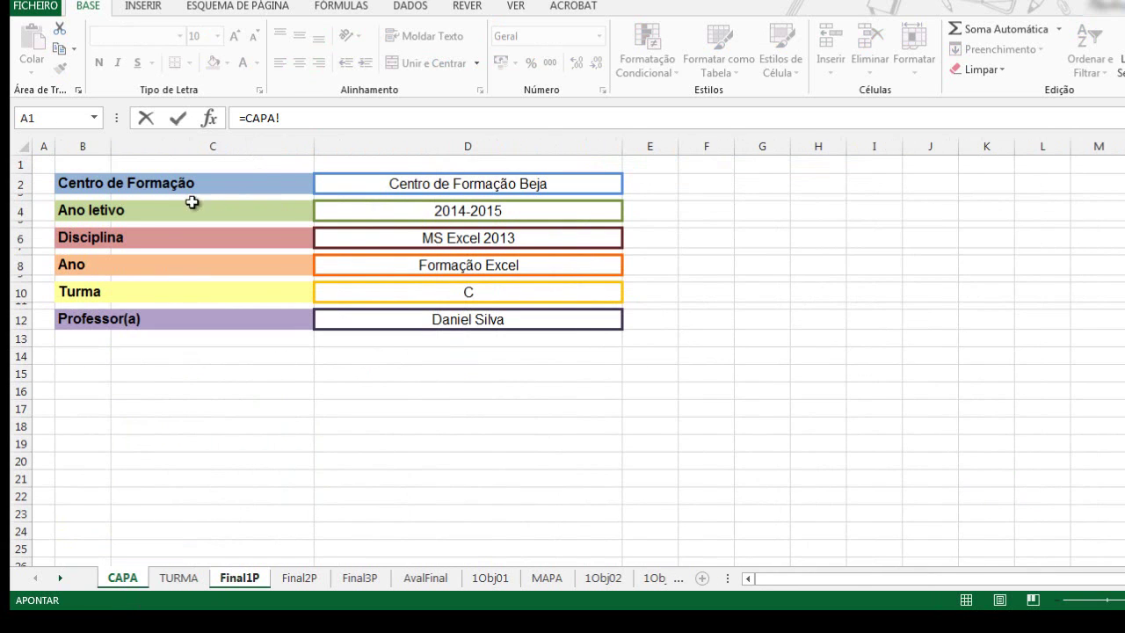
click(476, 209)
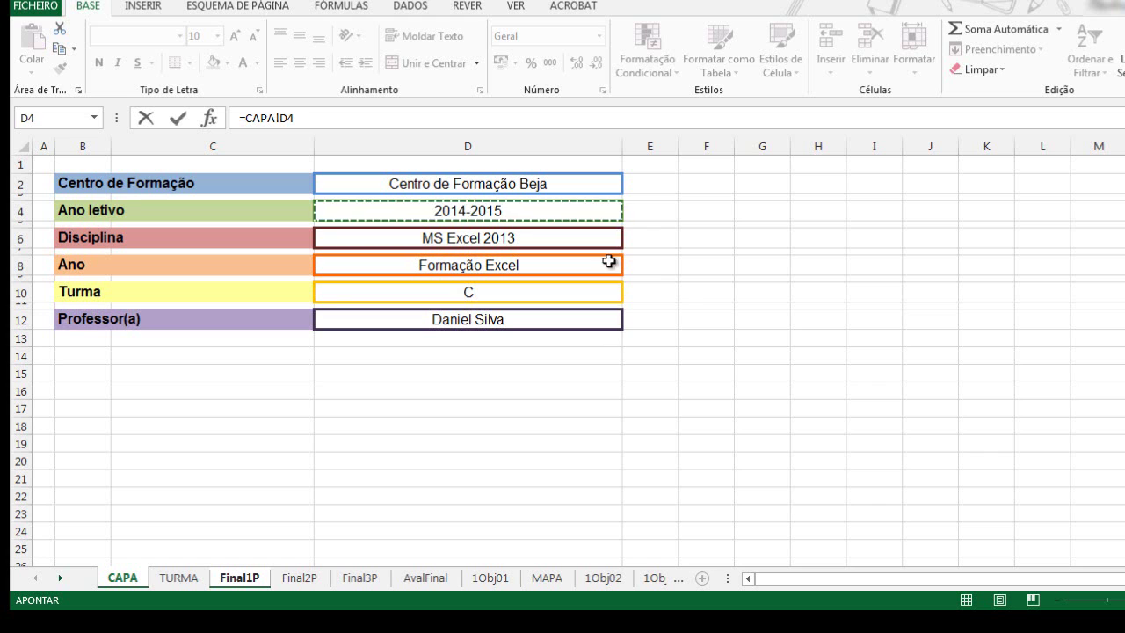
key(Return)
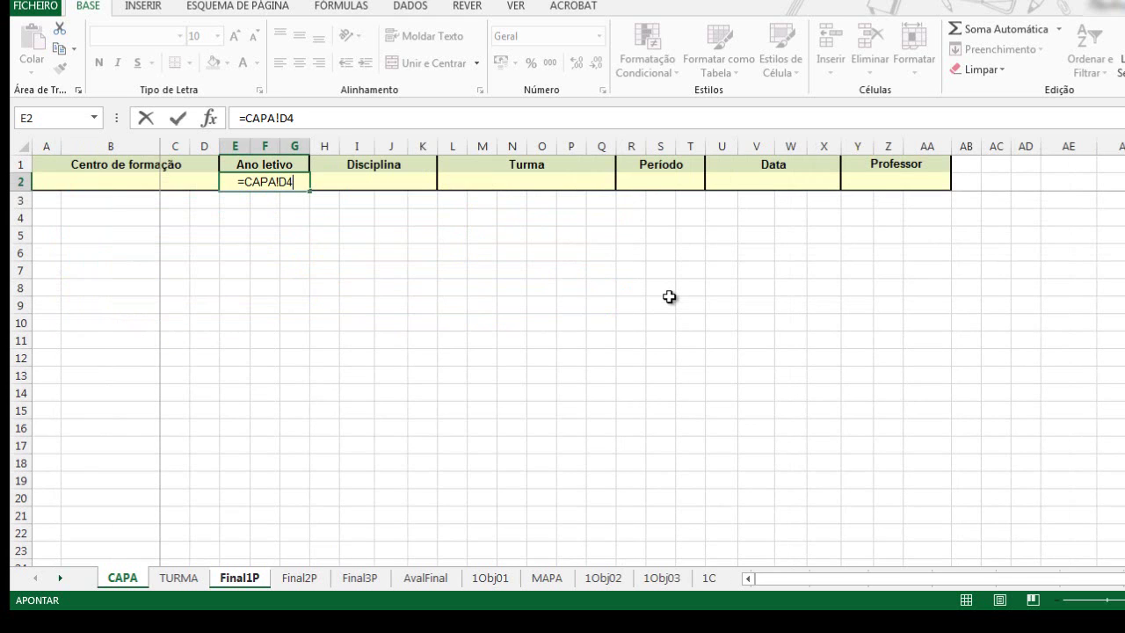
Step: Link the Disciplina cell below its header on Final1P to the cover sheet with the formula =CAPA!D6
click(378, 181)
text(=)
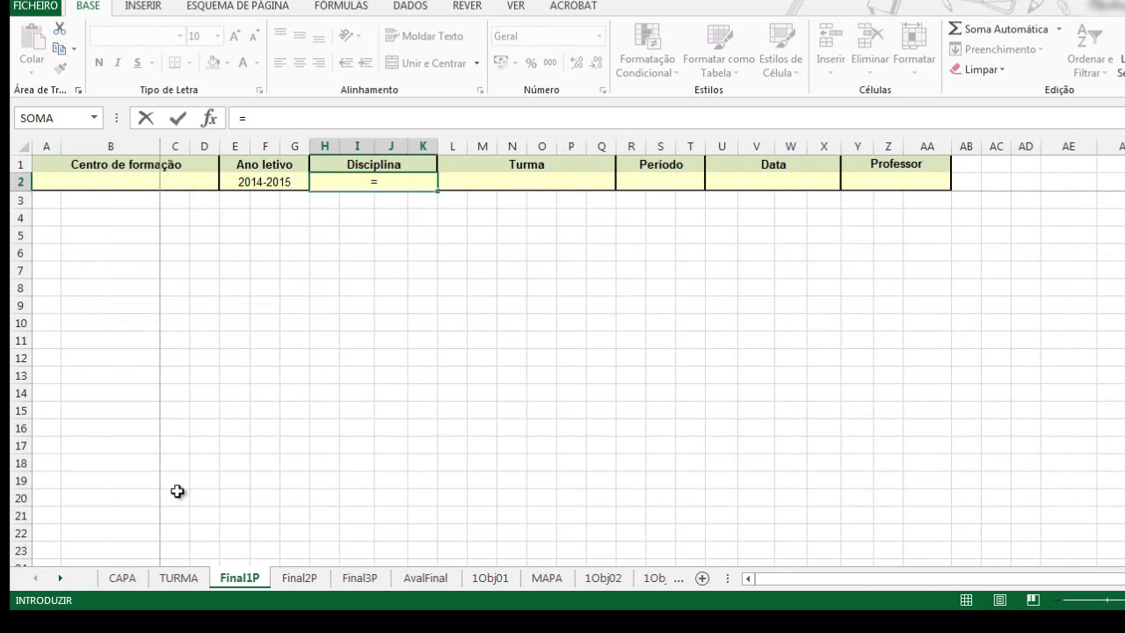
click(123, 578)
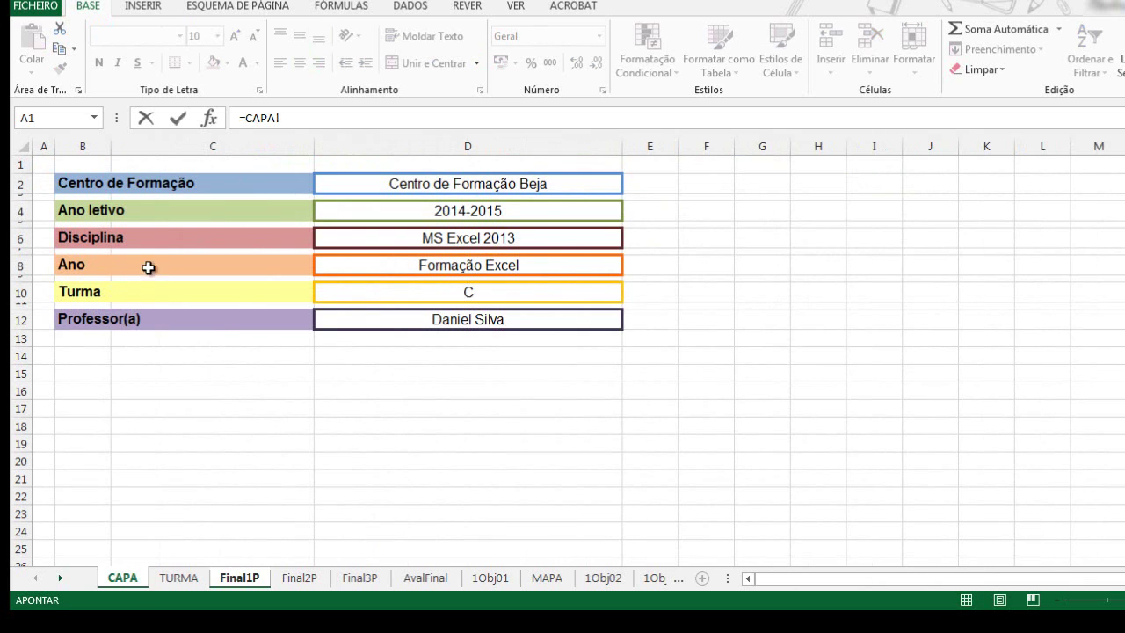
click(461, 238)
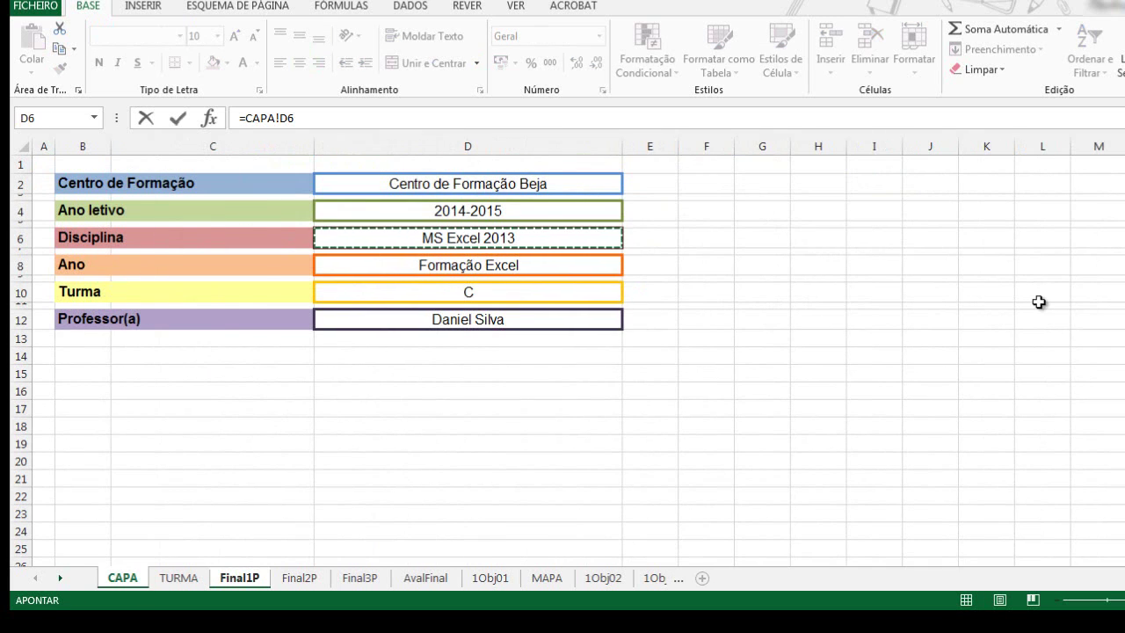
key(Return)
Step: Link the Turma cell L2 on Final1P to the cover sheet with the formula =CAPA!D10
click(588, 183)
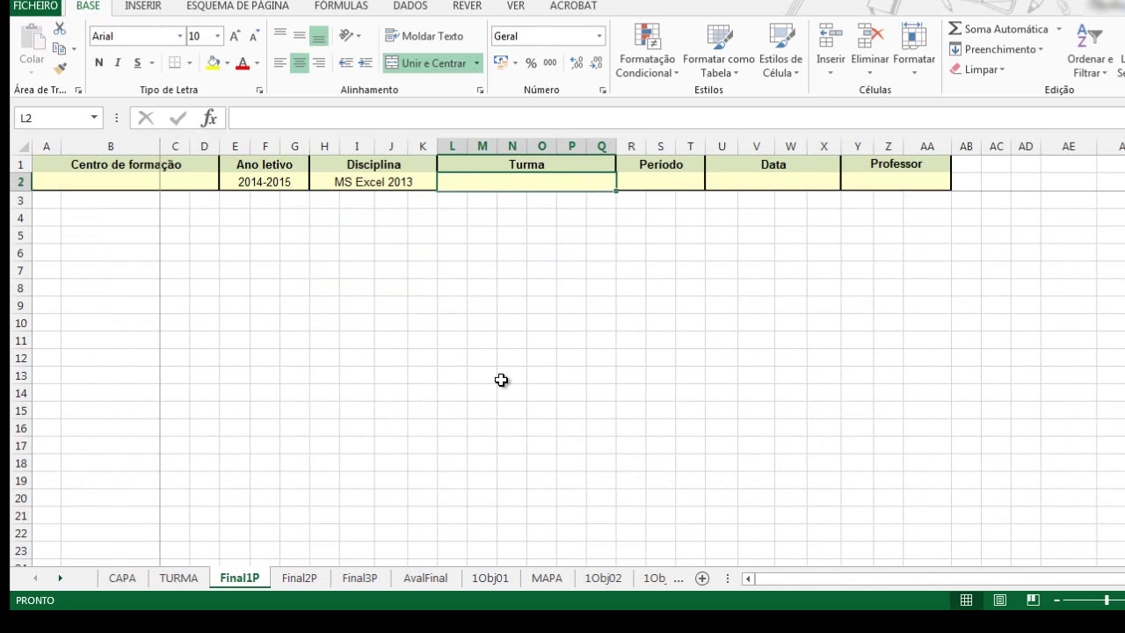
text(=)
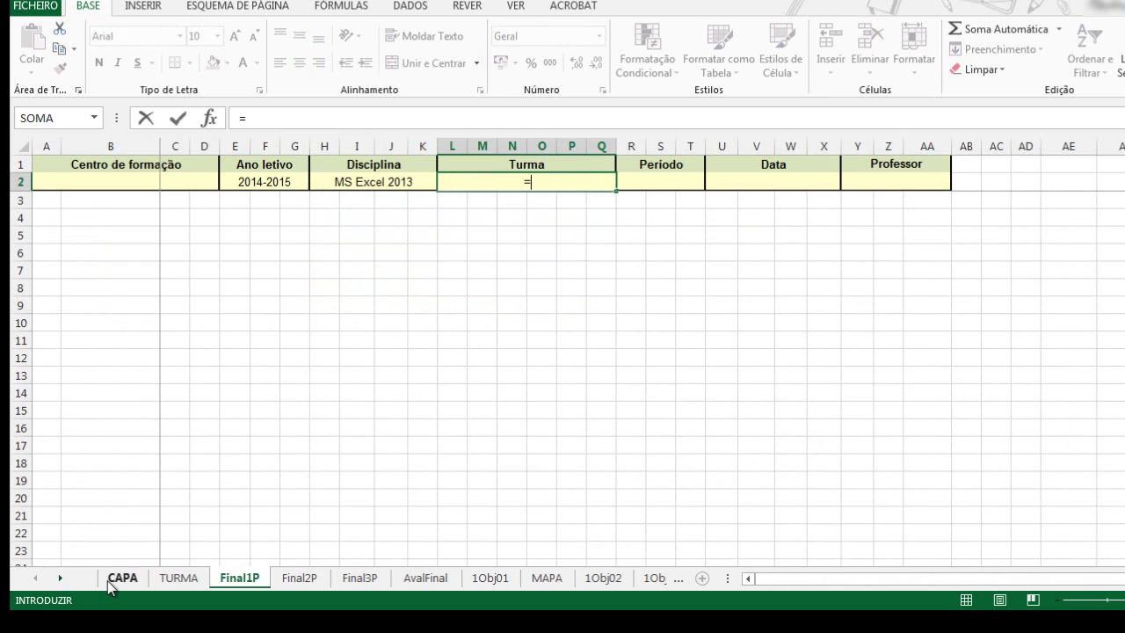
click(122, 578)
click(468, 295)
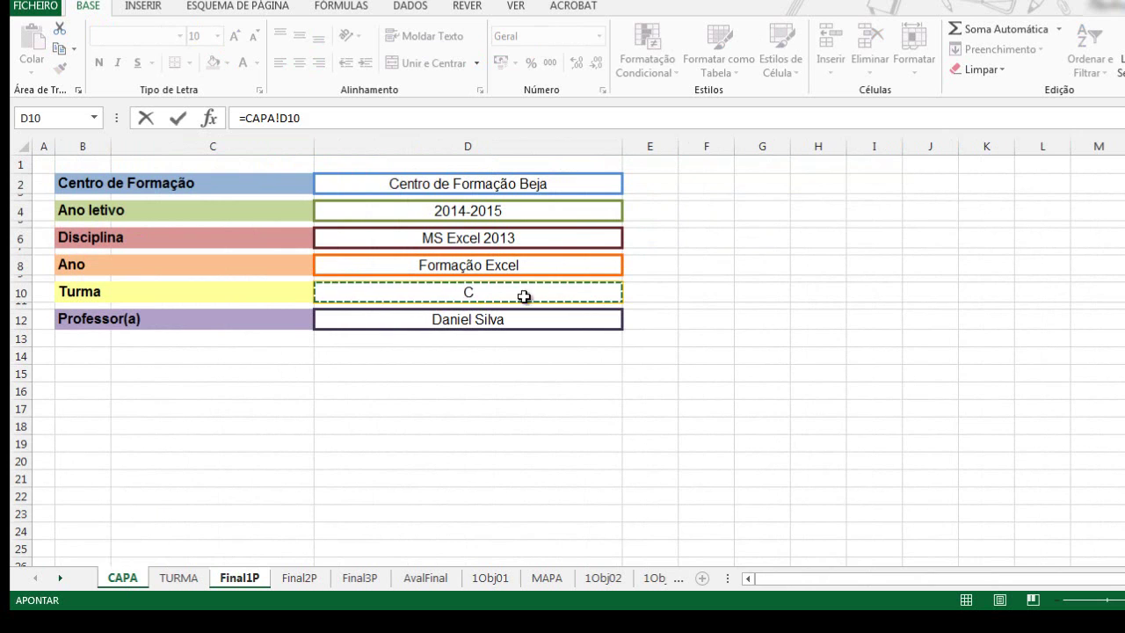
key(Return)
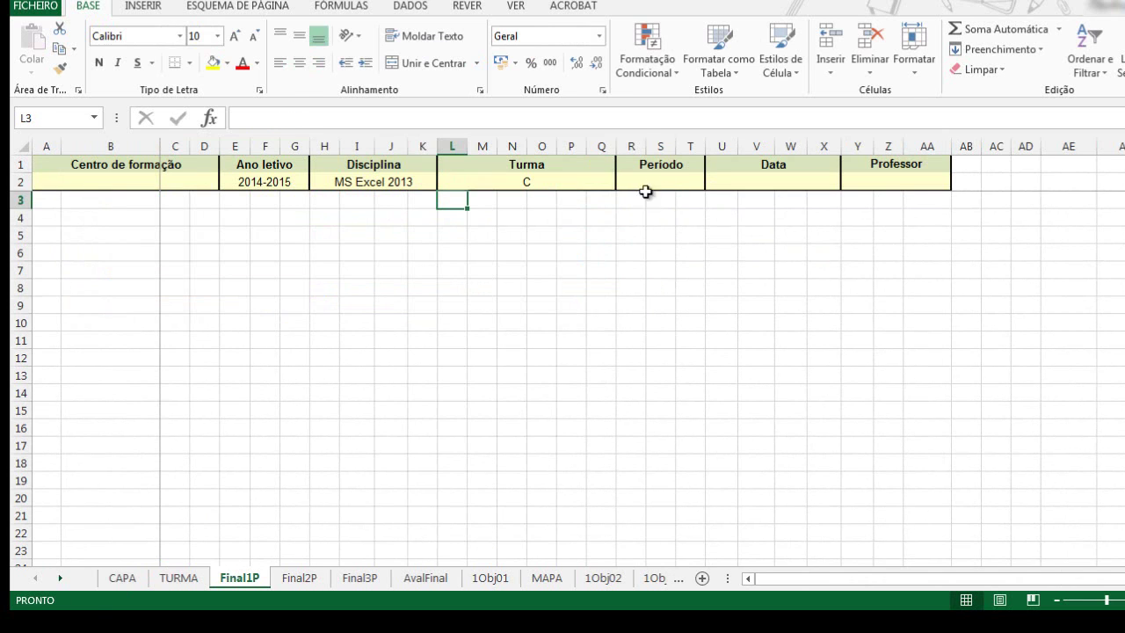
Step: Link the Professor cell below its header on Final1P to the cover sheet with the formula =CAPA!D12
click(124, 577)
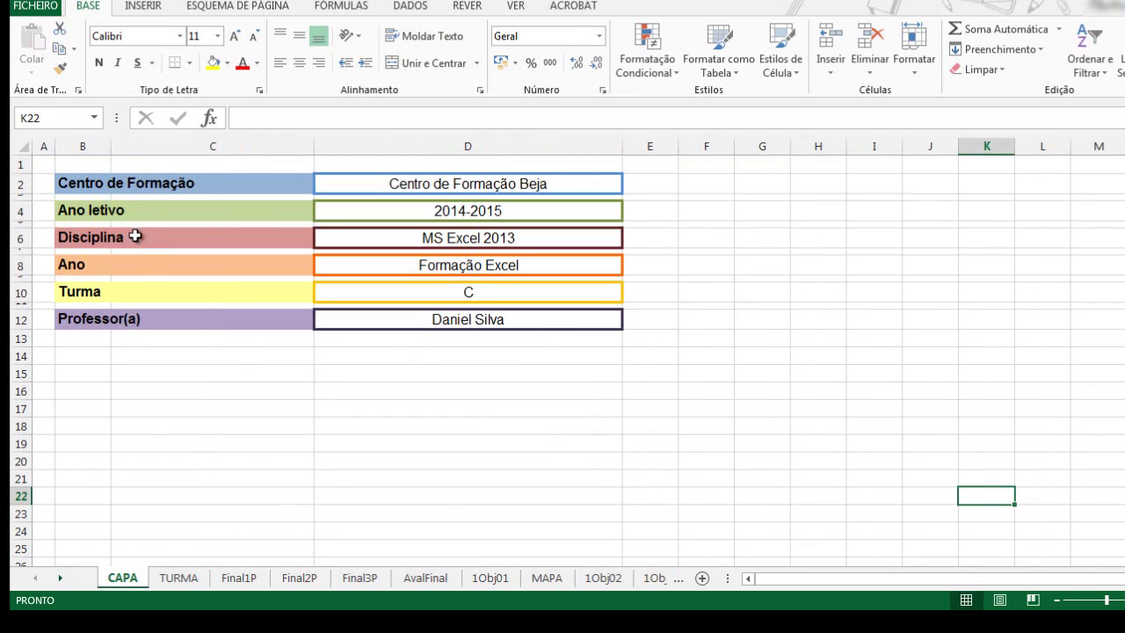
click(238, 579)
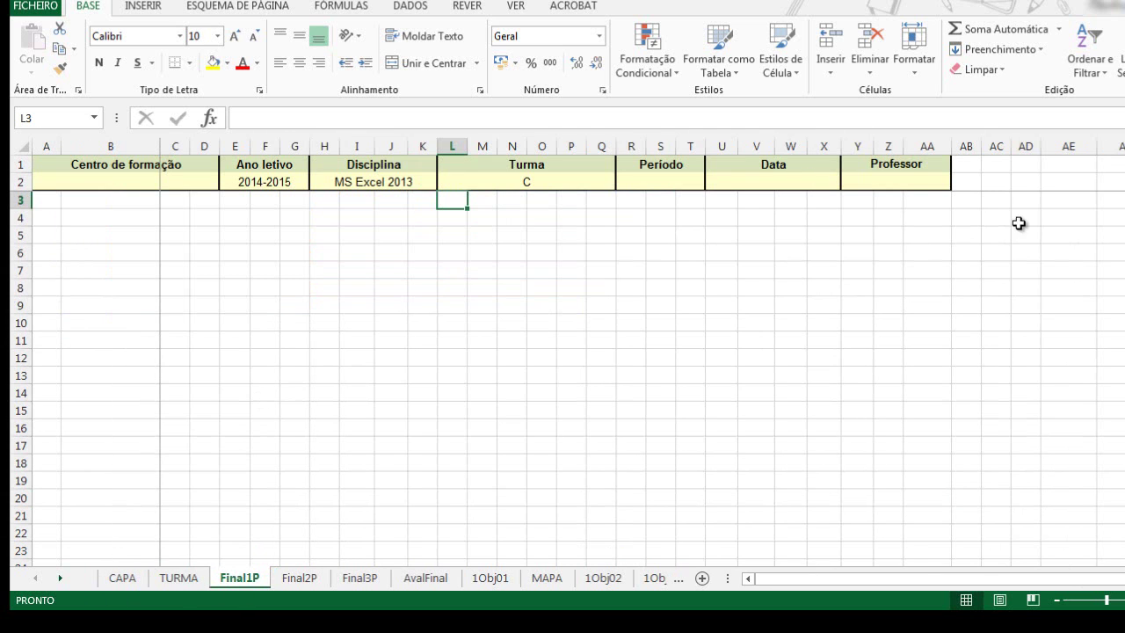
click(912, 181)
text(=)
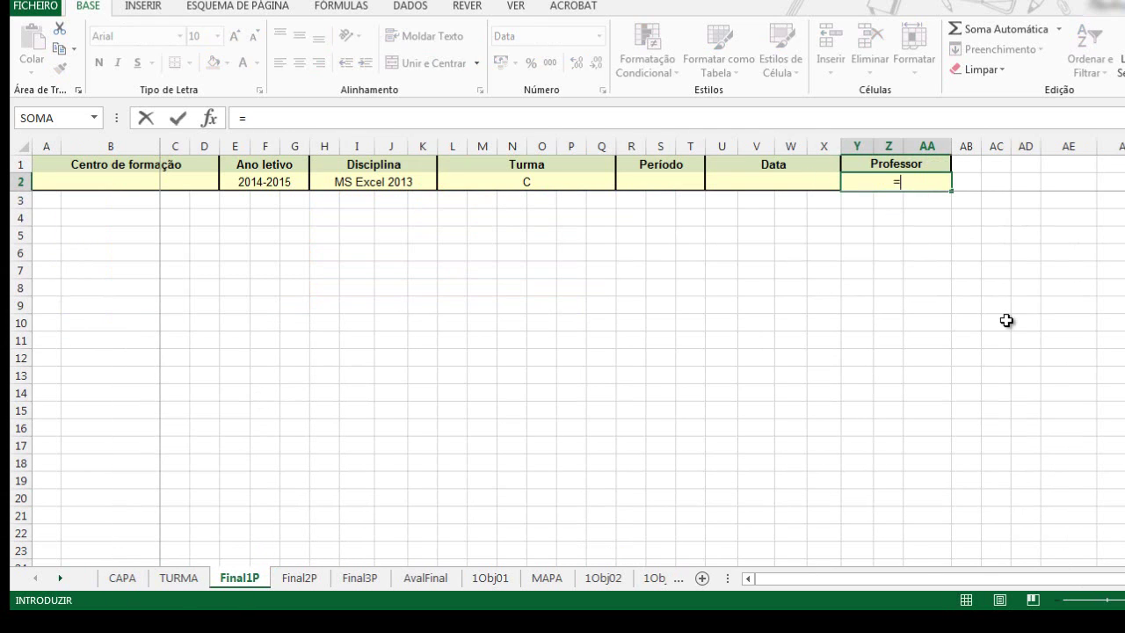
click(122, 577)
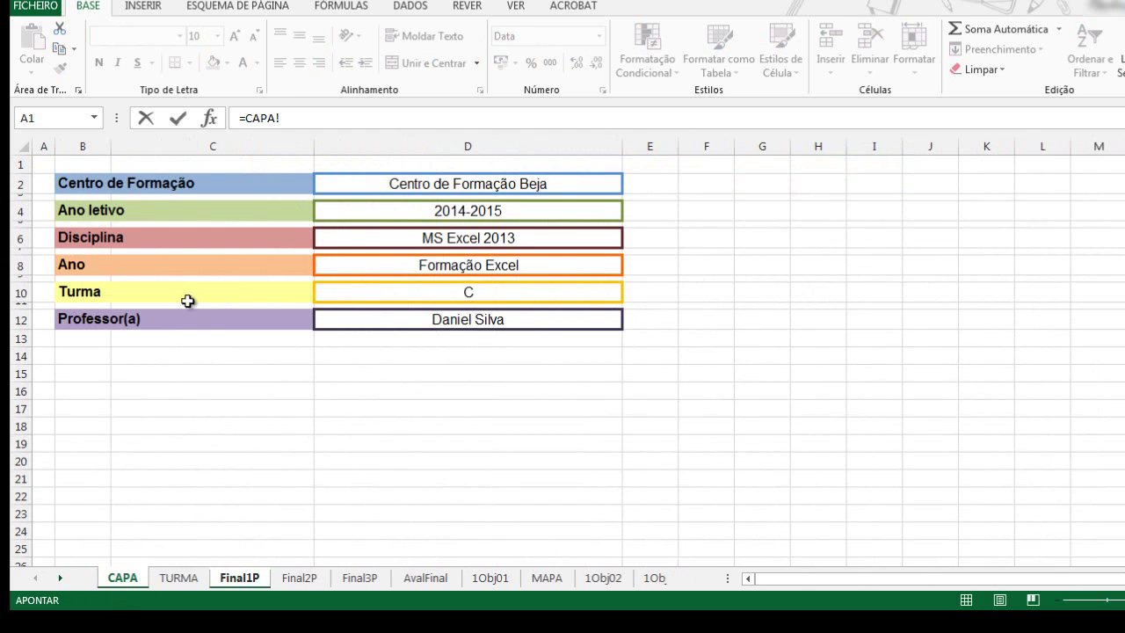
click(416, 318)
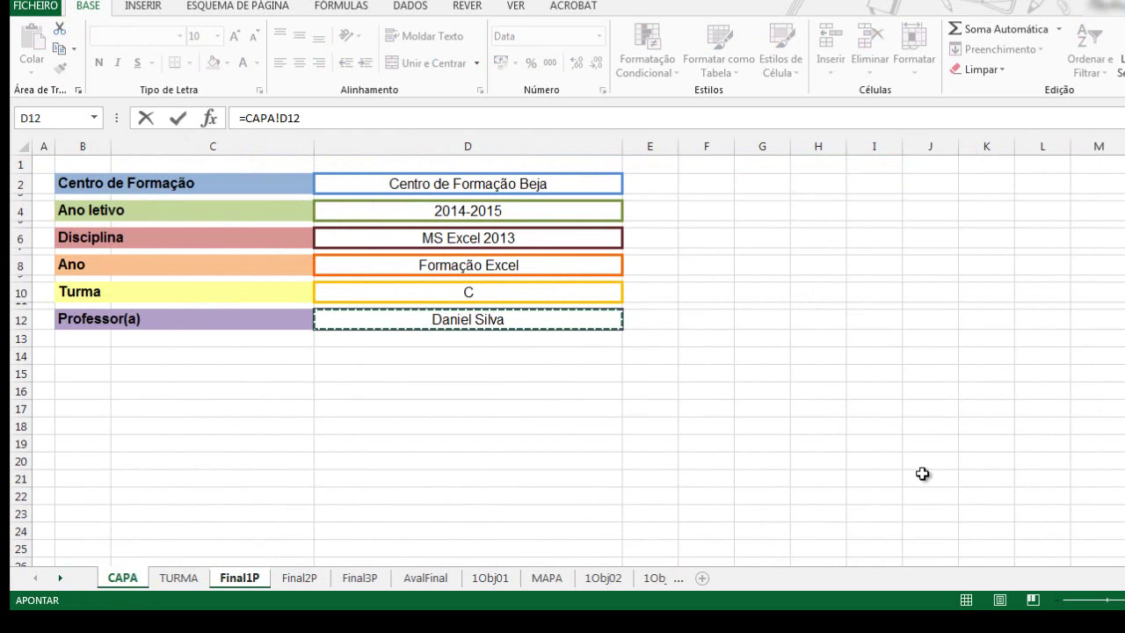
key(Return)
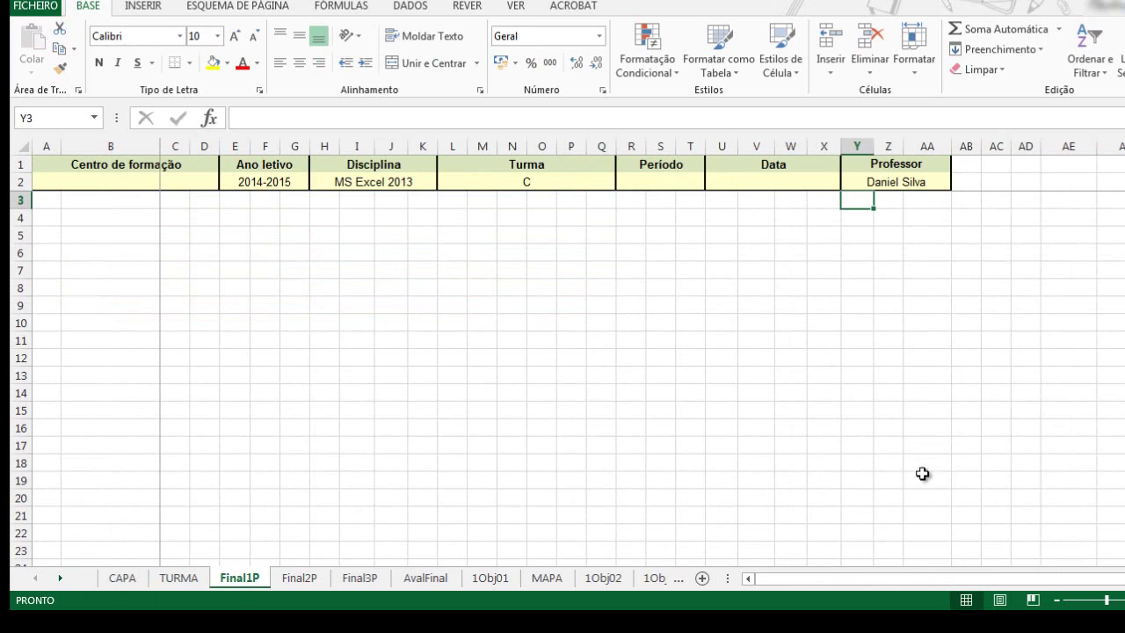
Step: Link the Centro de formação cell A2 on Final1P to the cover sheet with the formula =CAPA!D2
click(360, 324)
click(181, 176)
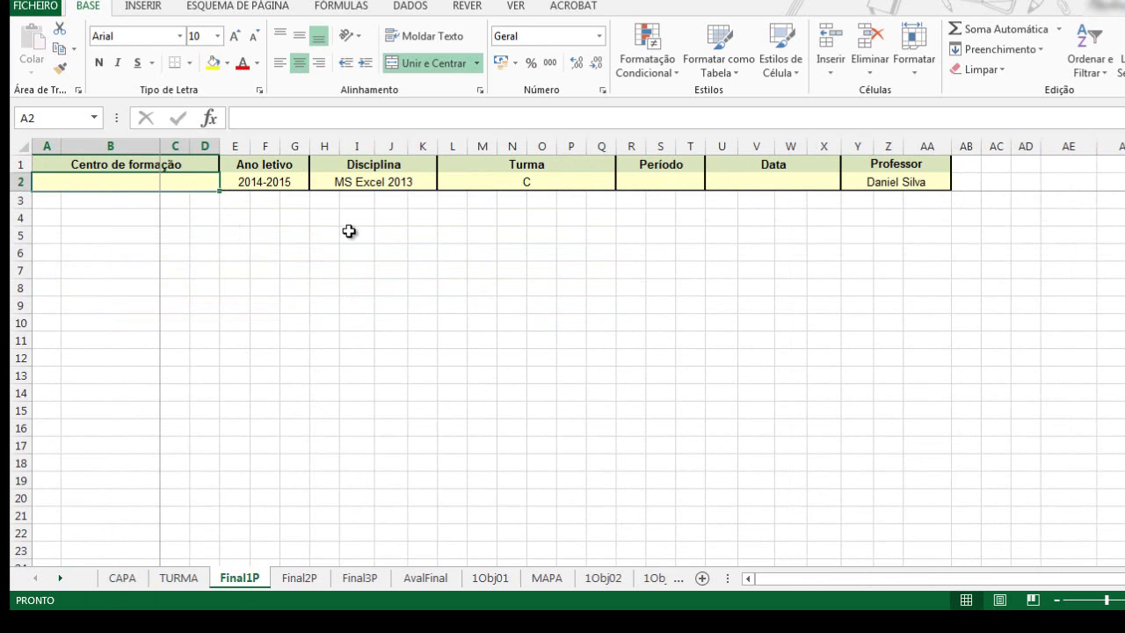
text(=)
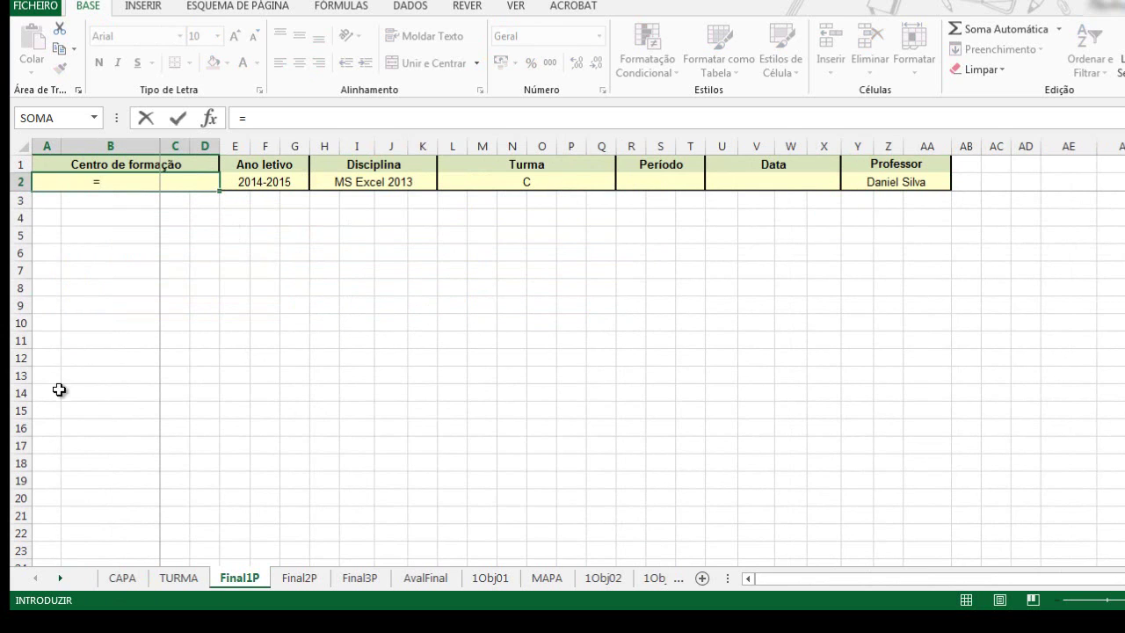
click(122, 578)
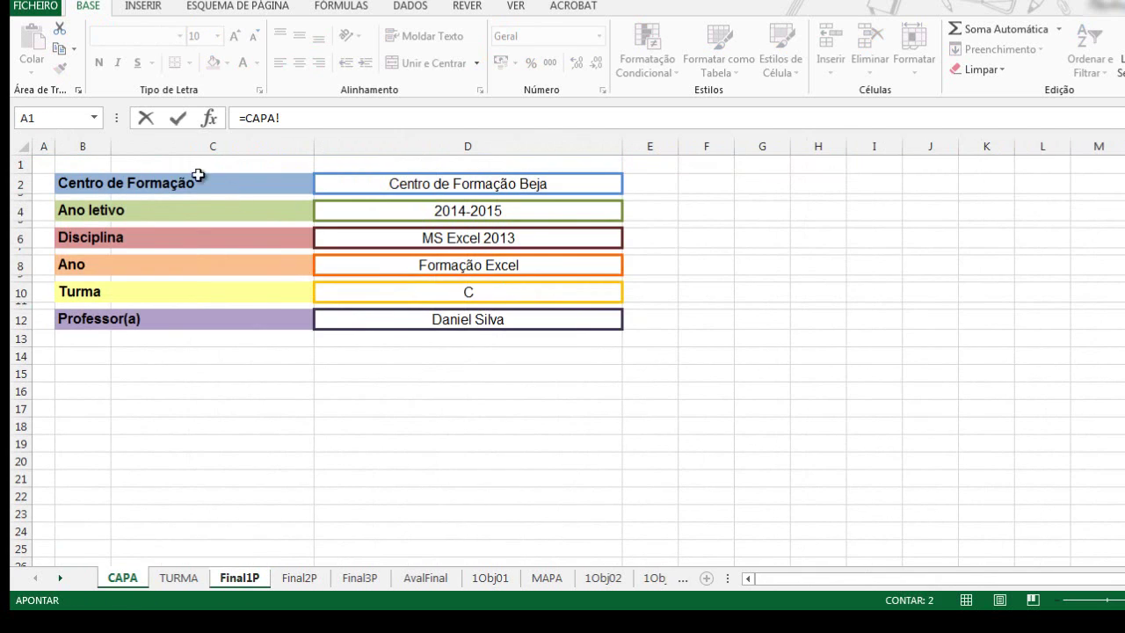
click(419, 185)
key(Return)
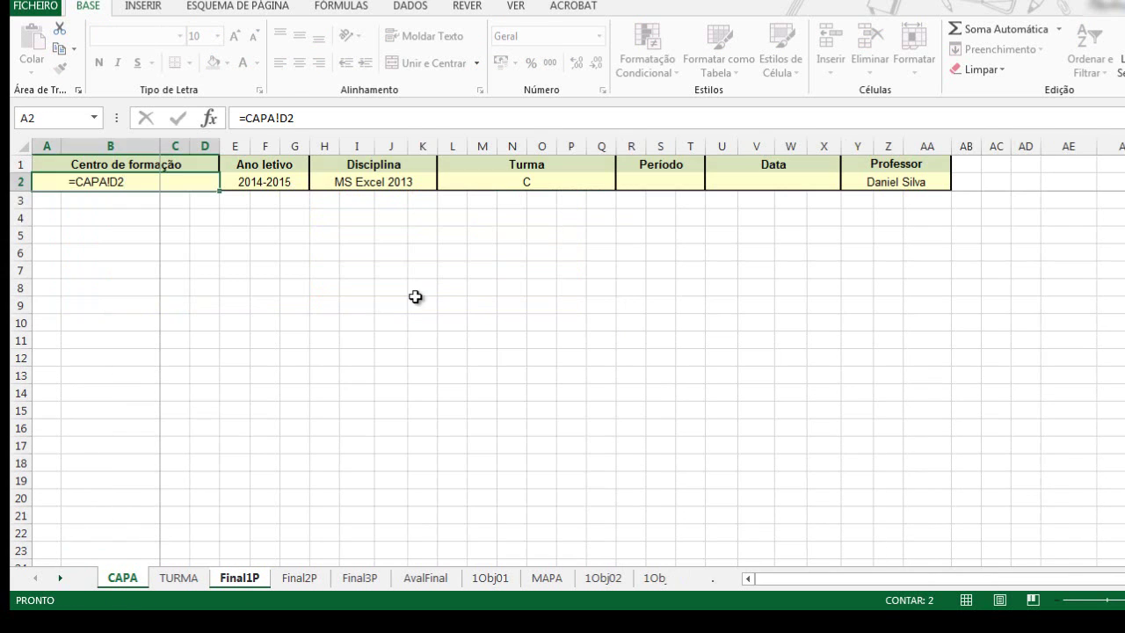
click(420, 302)
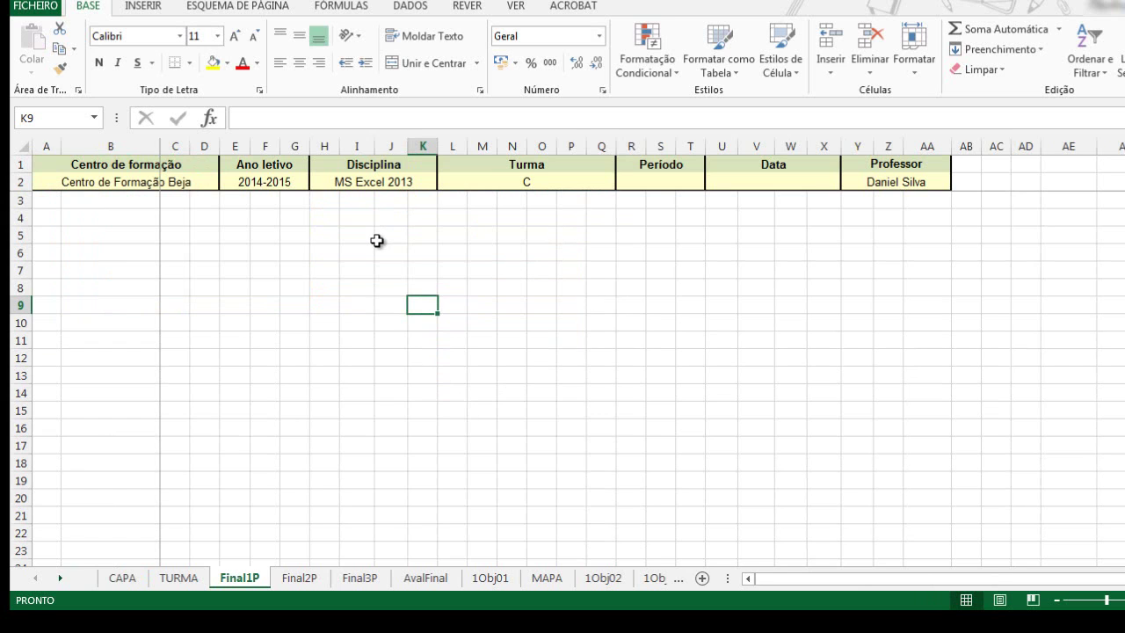
Step: On the TURMA sheet, enter the relative reference =C11 in cell G11 and fill it down to G22
click(179, 578)
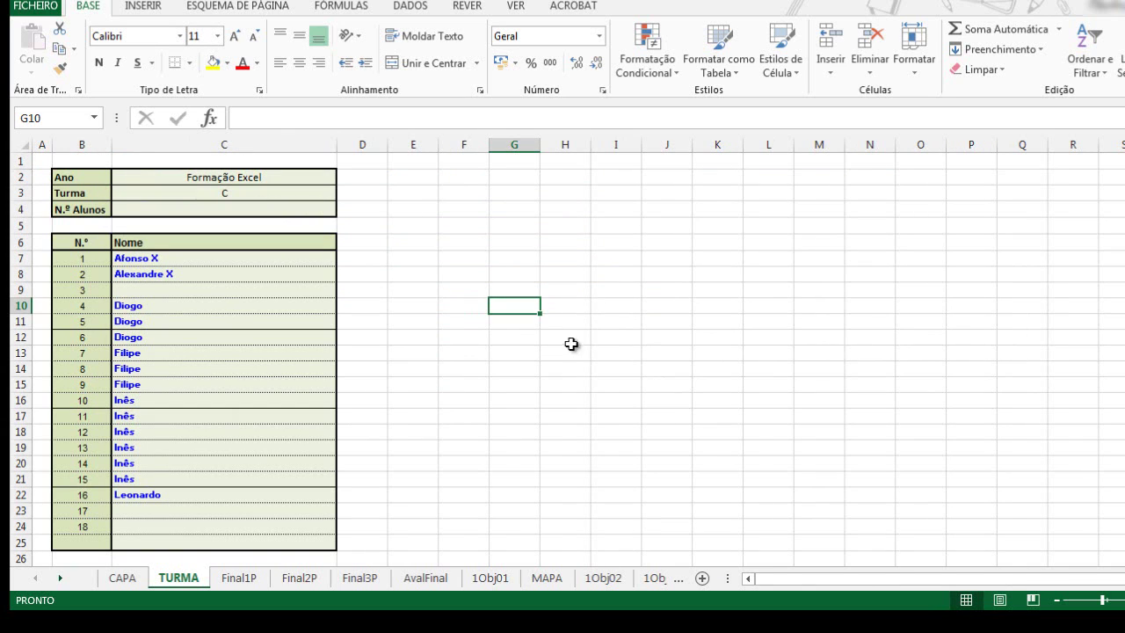
click(508, 324)
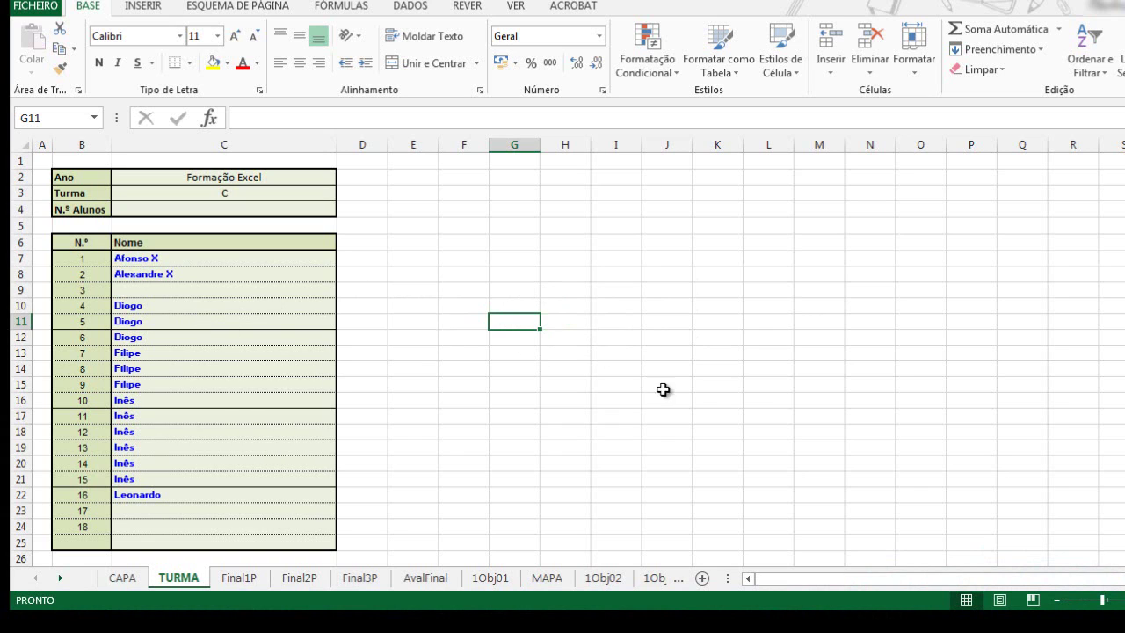
text(=)
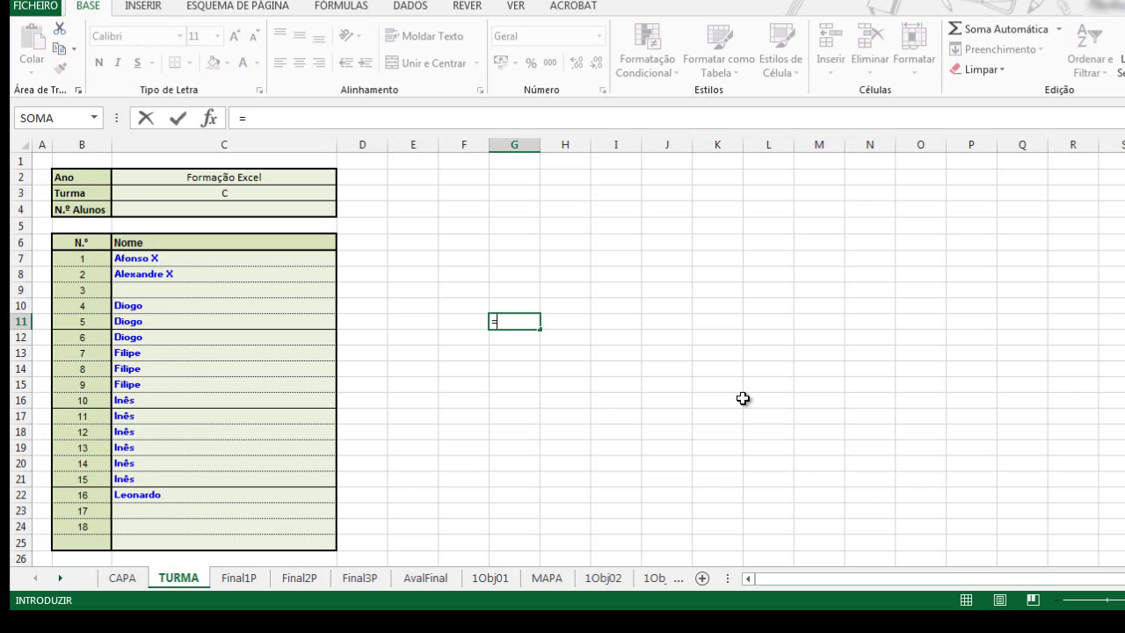
click(230, 324)
key(Return)
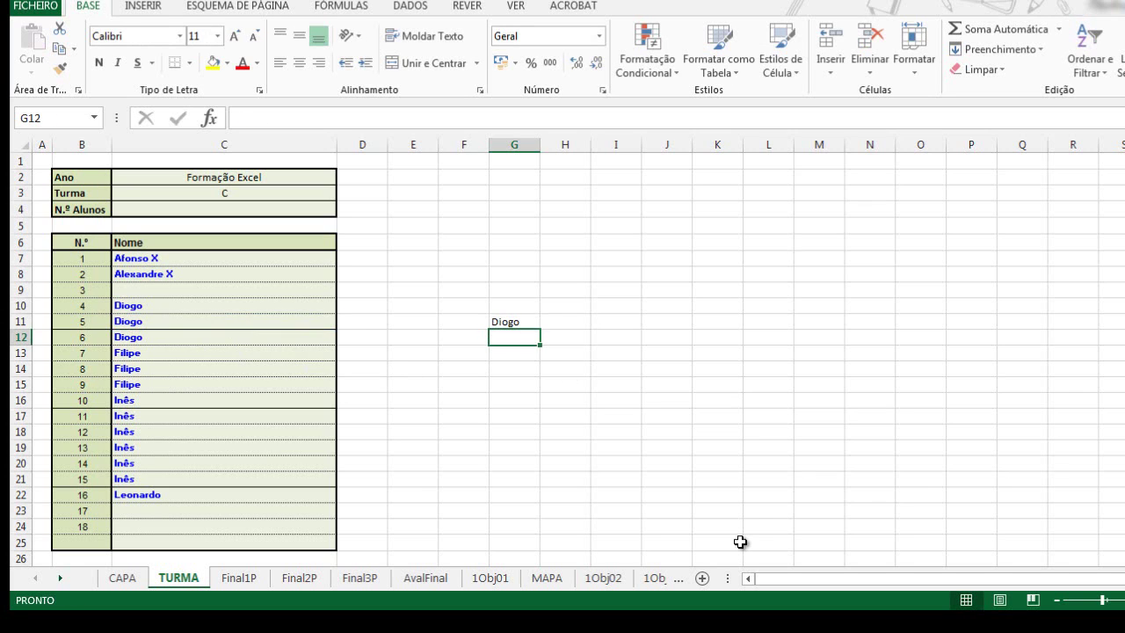
click(505, 320)
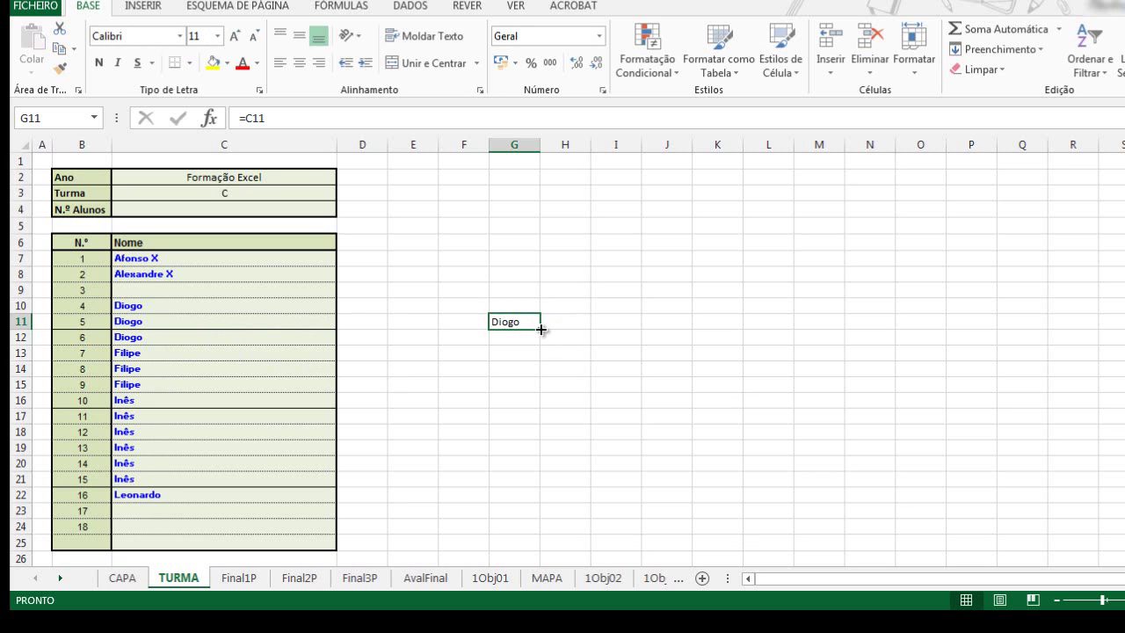
drag(541, 330, 590, 487)
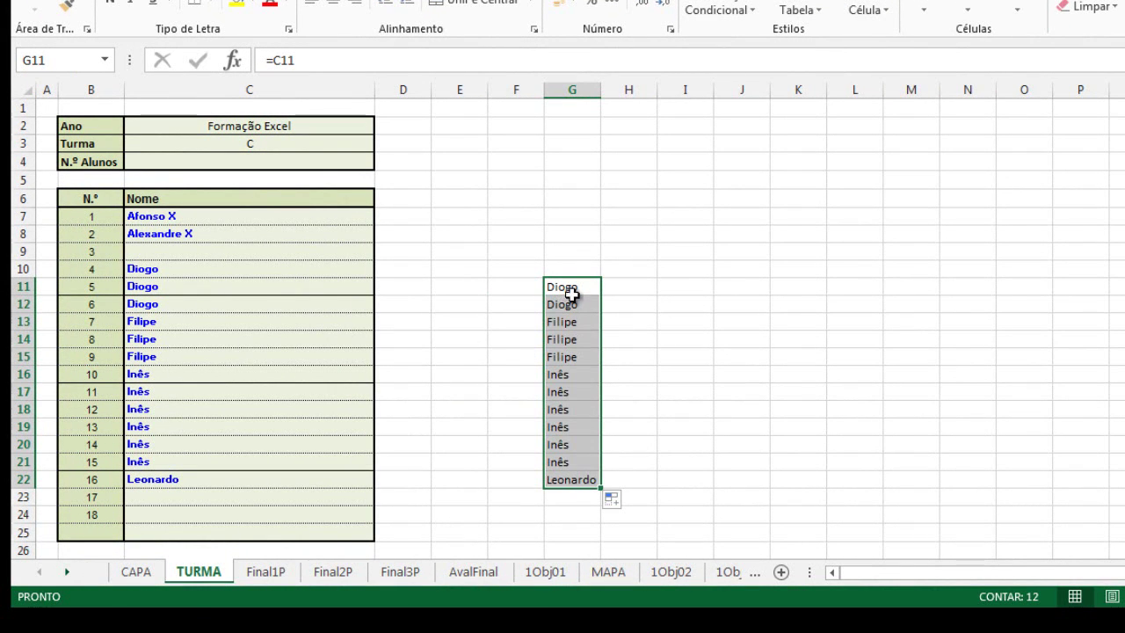
Step: Examine how the relative reference changes in the filled cells G12 to G17 compared with the names in column C
click(162, 304)
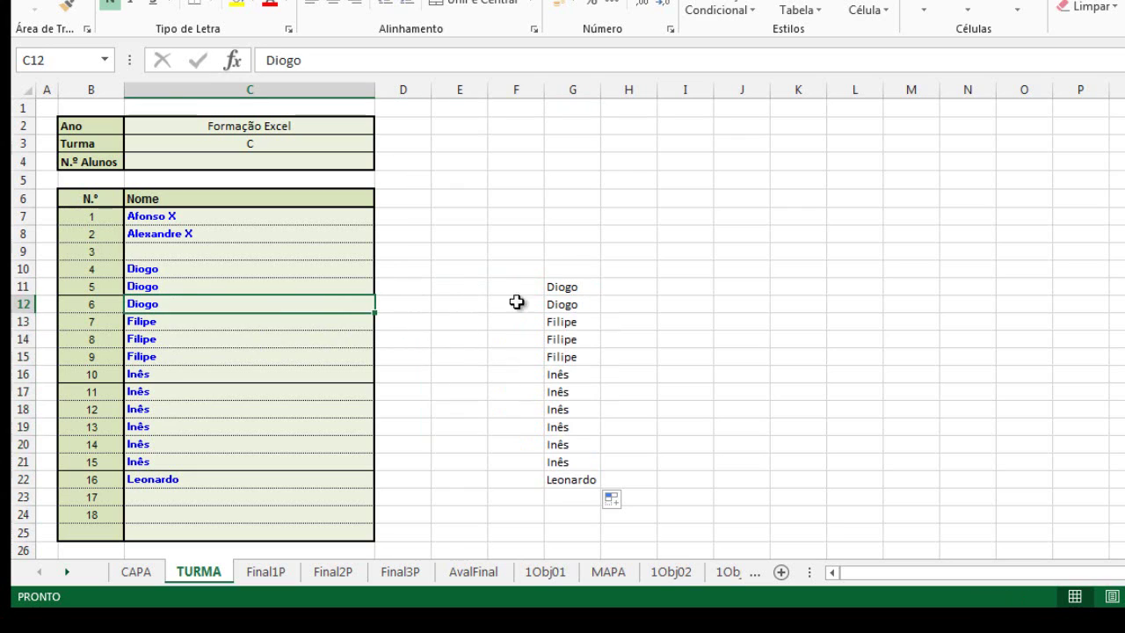
click(565, 304)
click(309, 60)
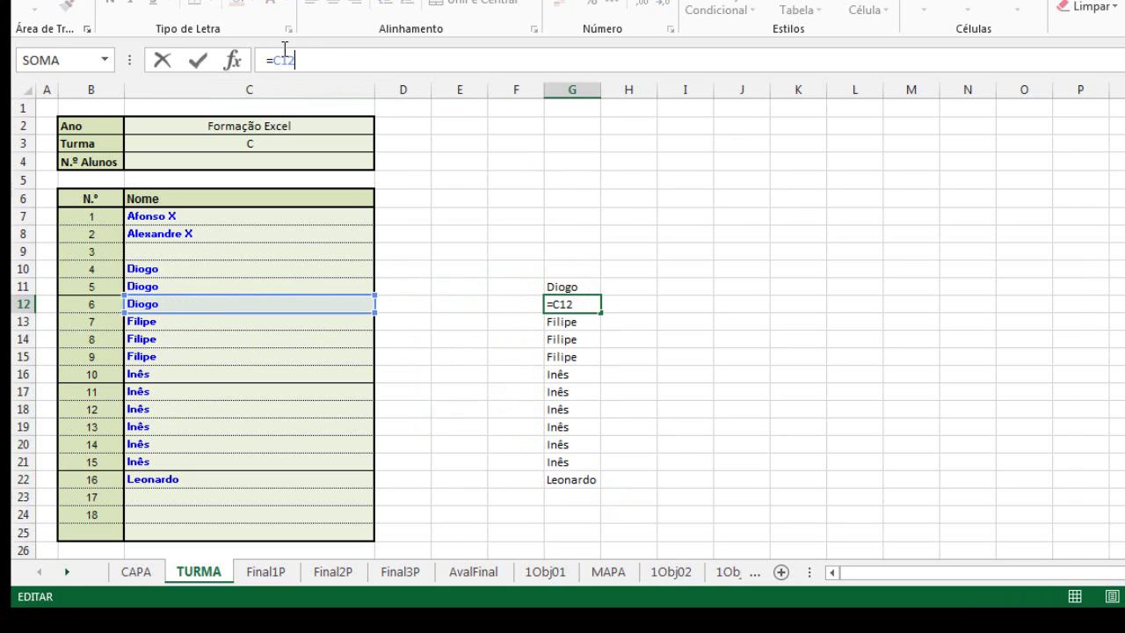
key(Return)
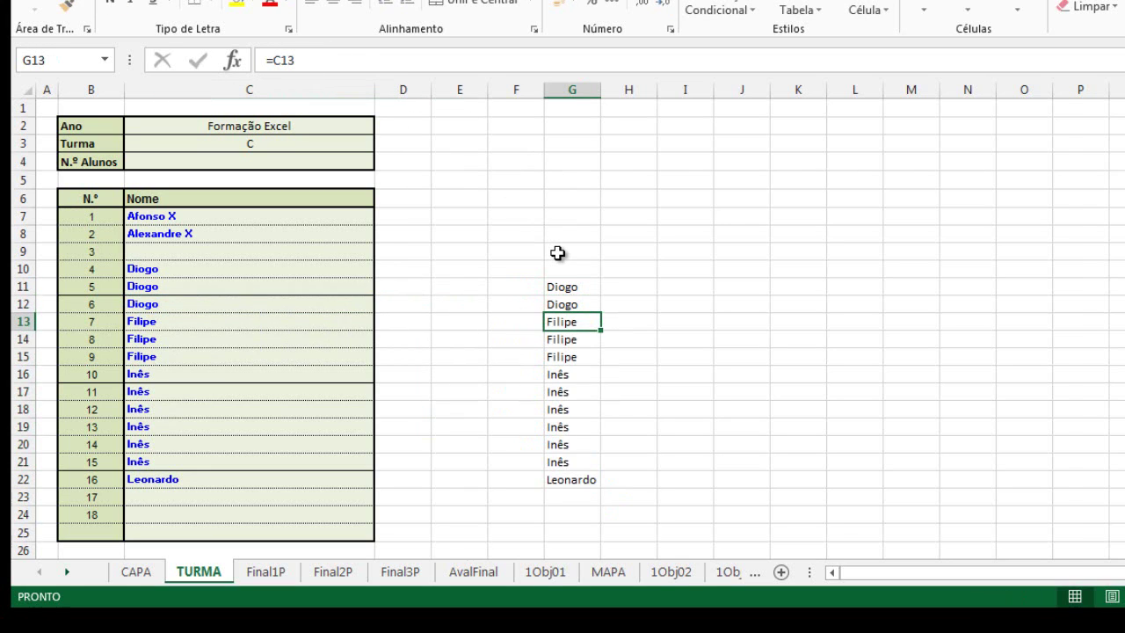
key(Down)
key(Down)
key(Down)
key(Down)
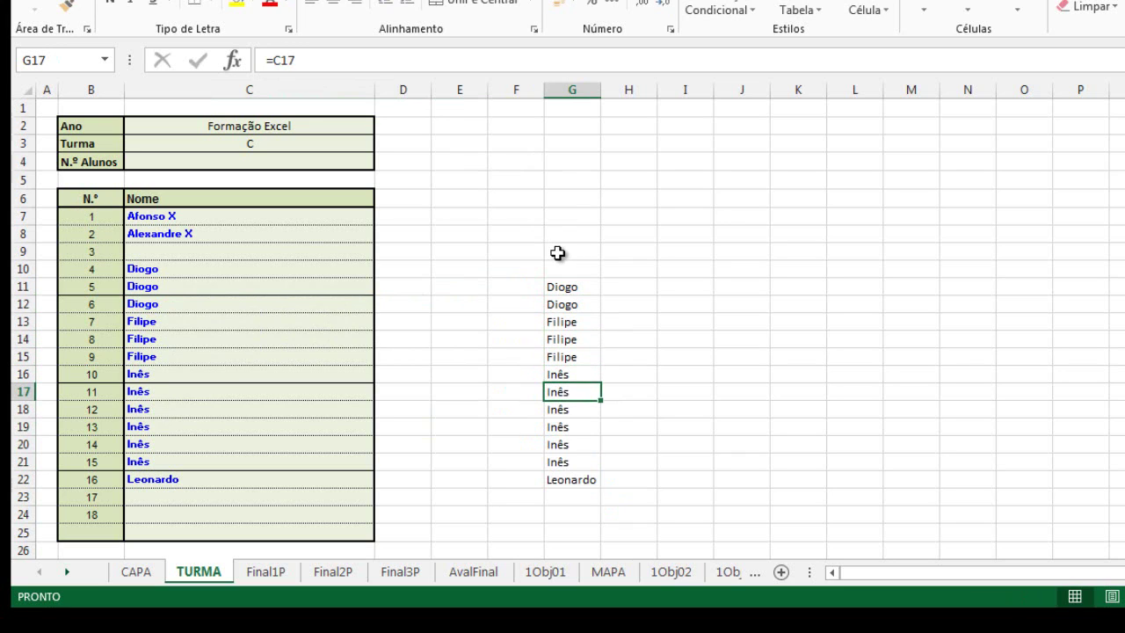
Step: Enter the absolute reference =$C$11 in cell I11 of the TURMA sheet
click(689, 287)
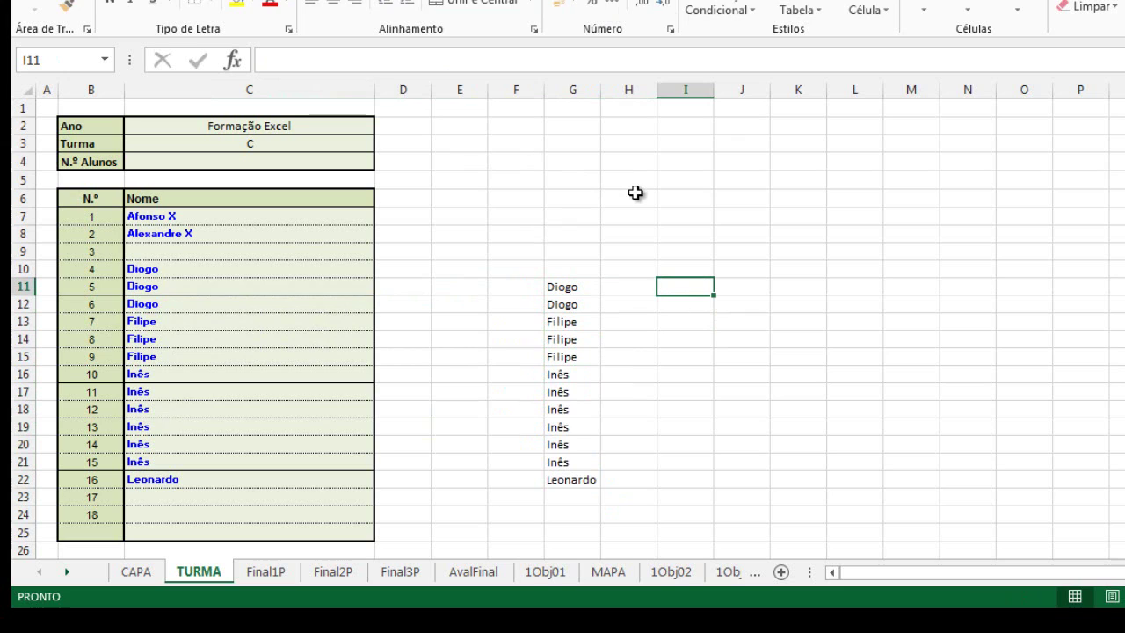
text(=)
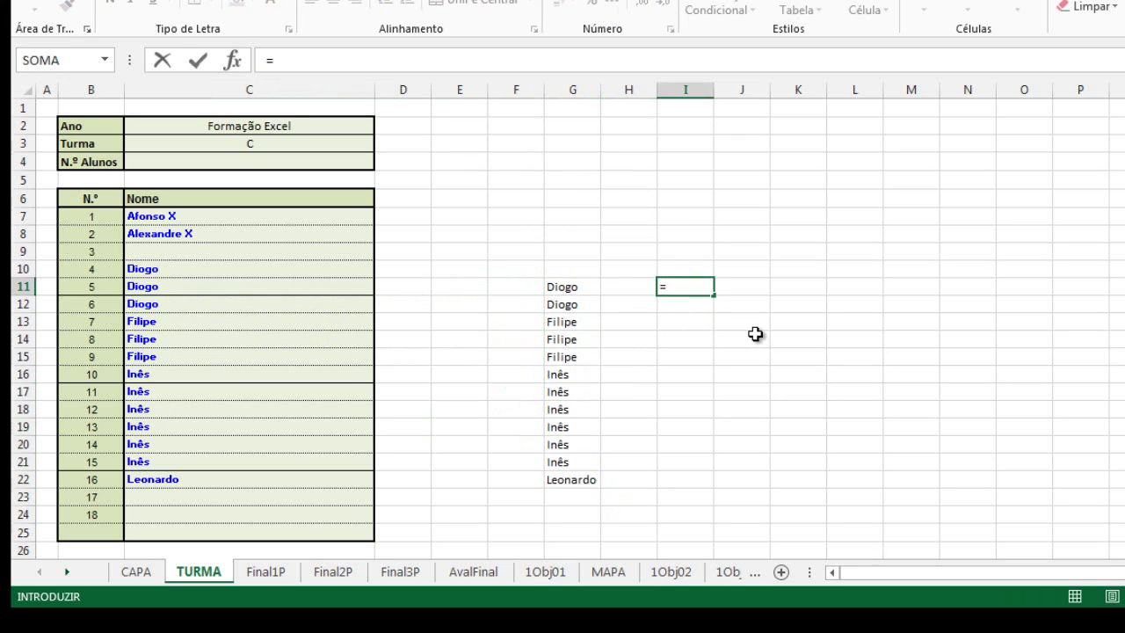
click(214, 290)
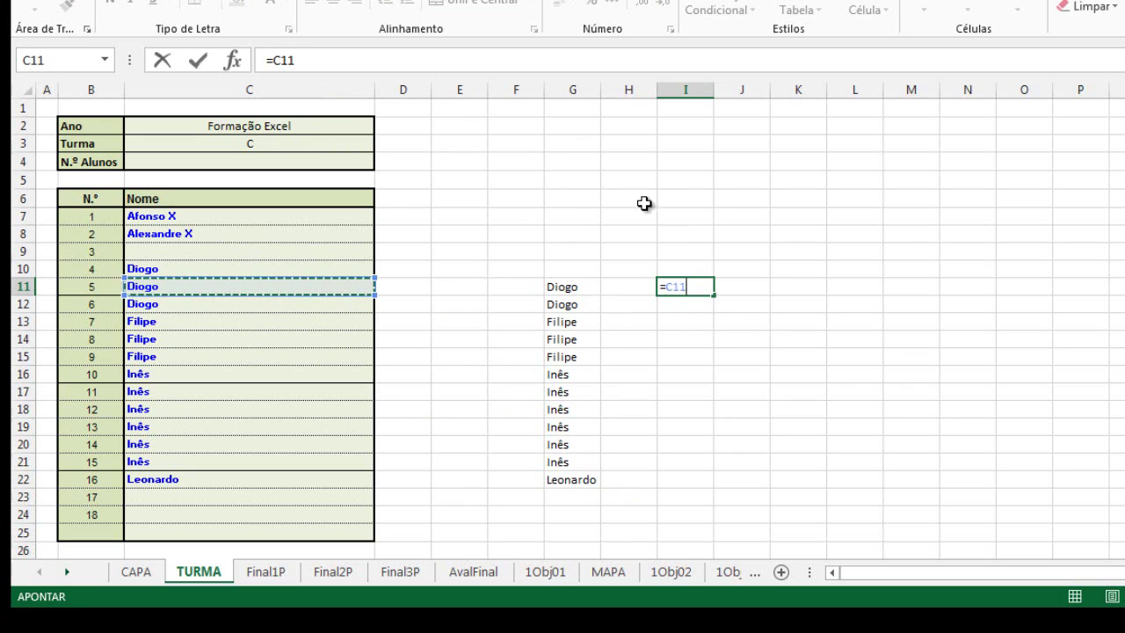
key(F2)
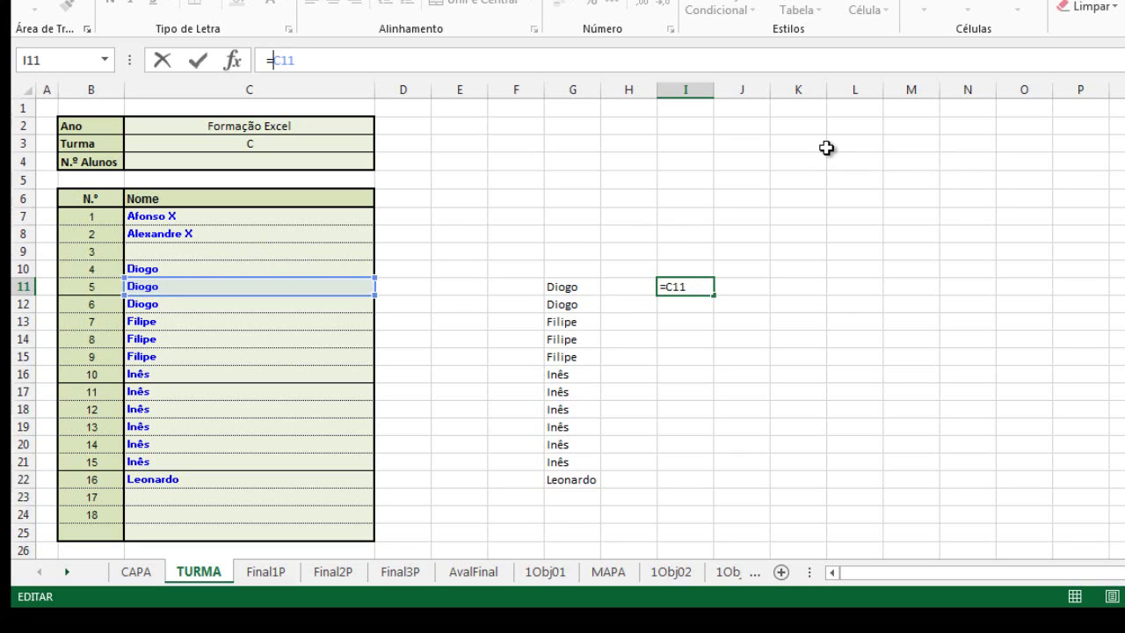
text($C$)
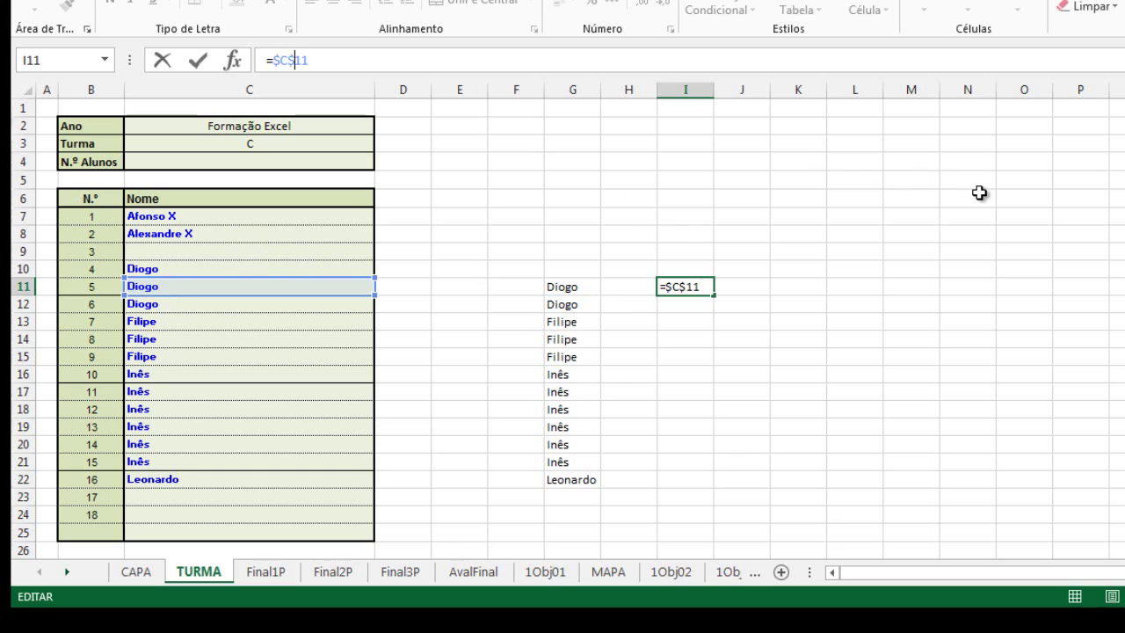
key(Return)
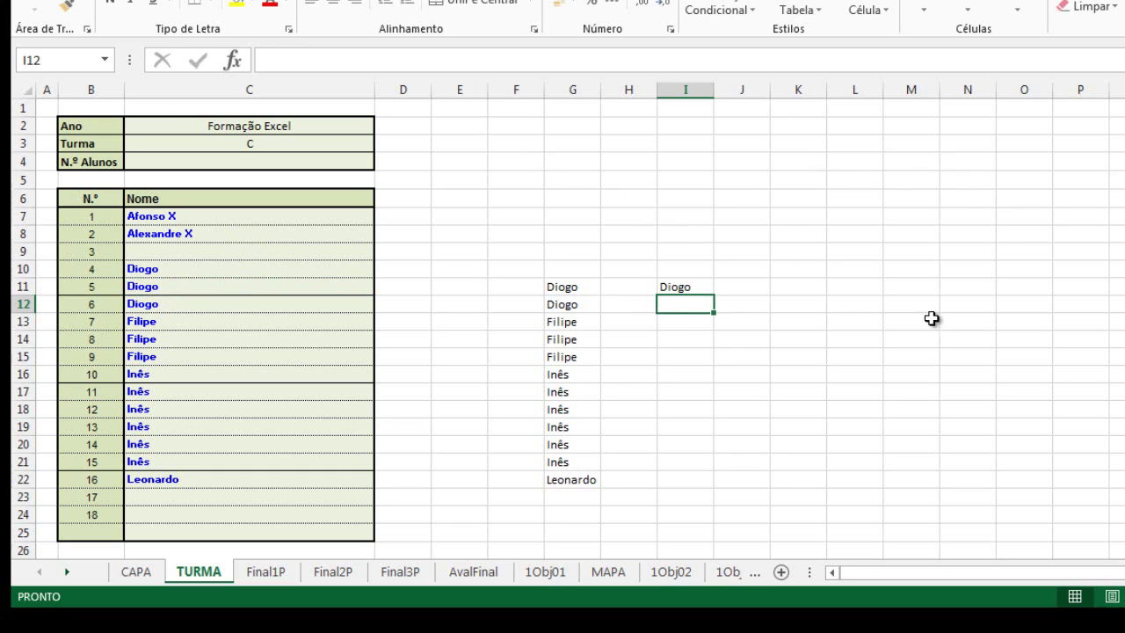
Step: Fill the absolute reference from I11 down to I22 and check the formulas in the copied cells
click(699, 289)
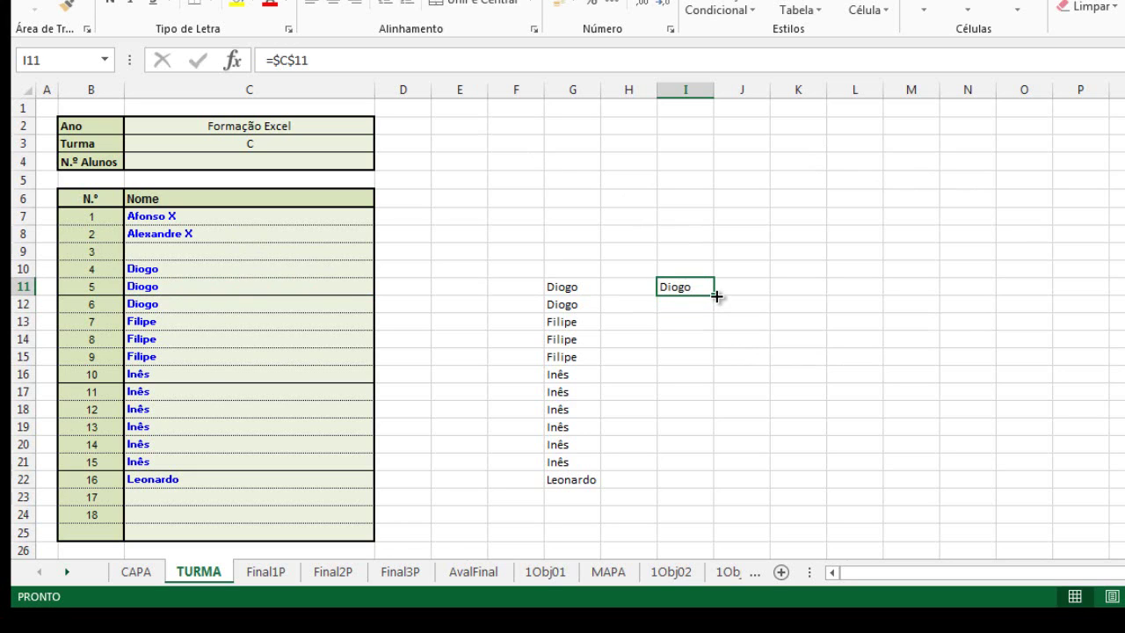
drag(716, 297, 721, 486)
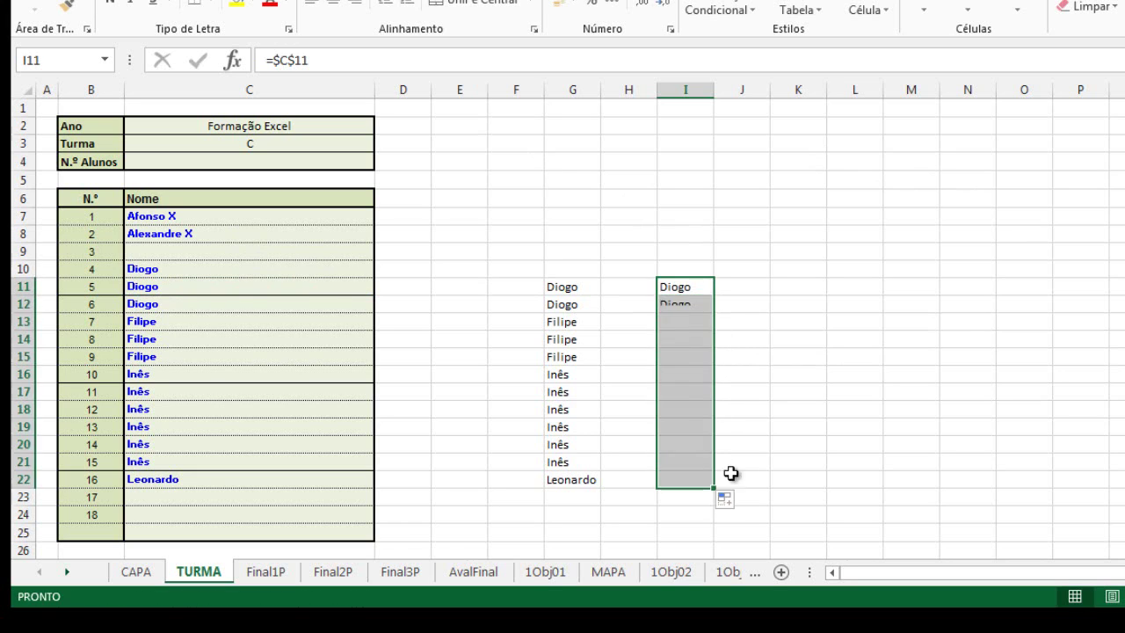
click(682, 340)
click(683, 392)
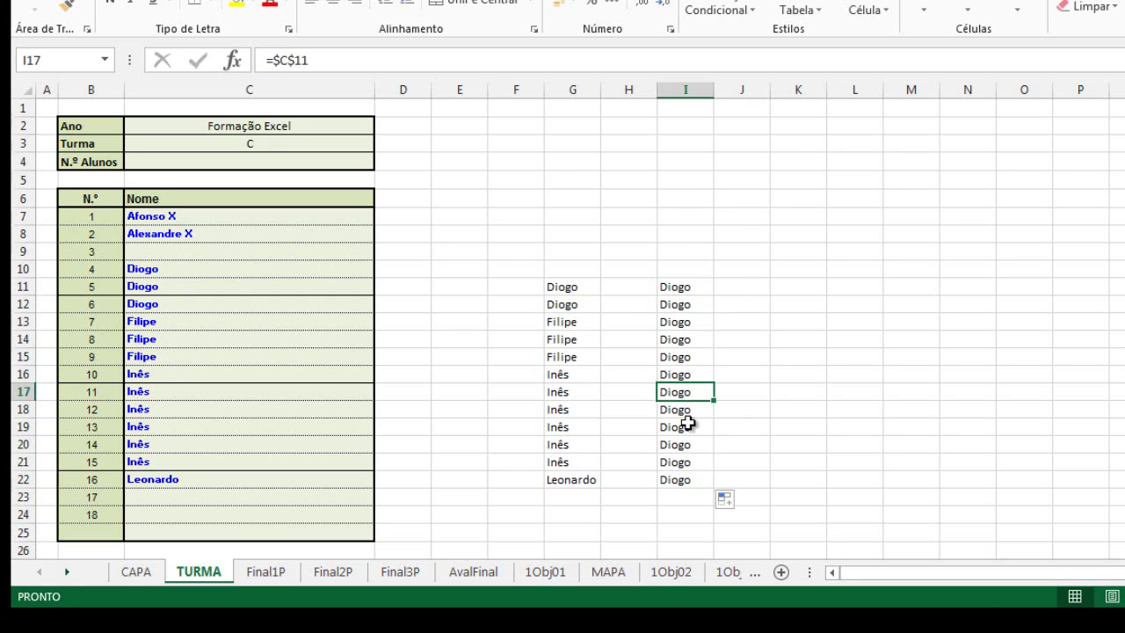
click(686, 445)
click(683, 480)
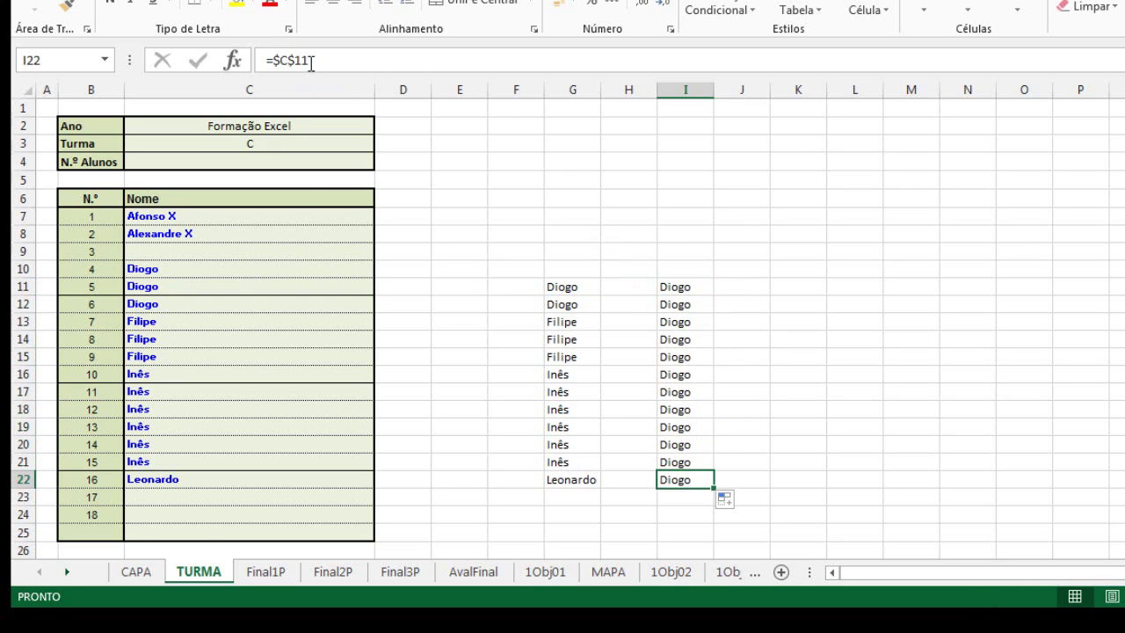
Step: Fill the absolute reference from I11 across to M11 and check the formula in each copied cell
click(683, 286)
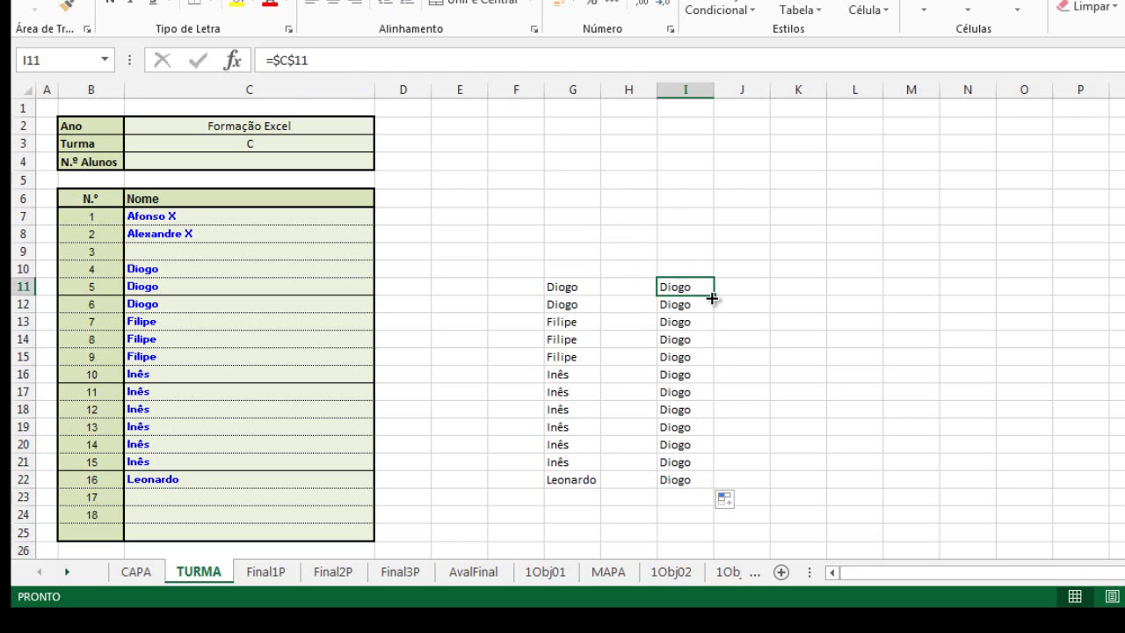
drag(713, 298, 931, 293)
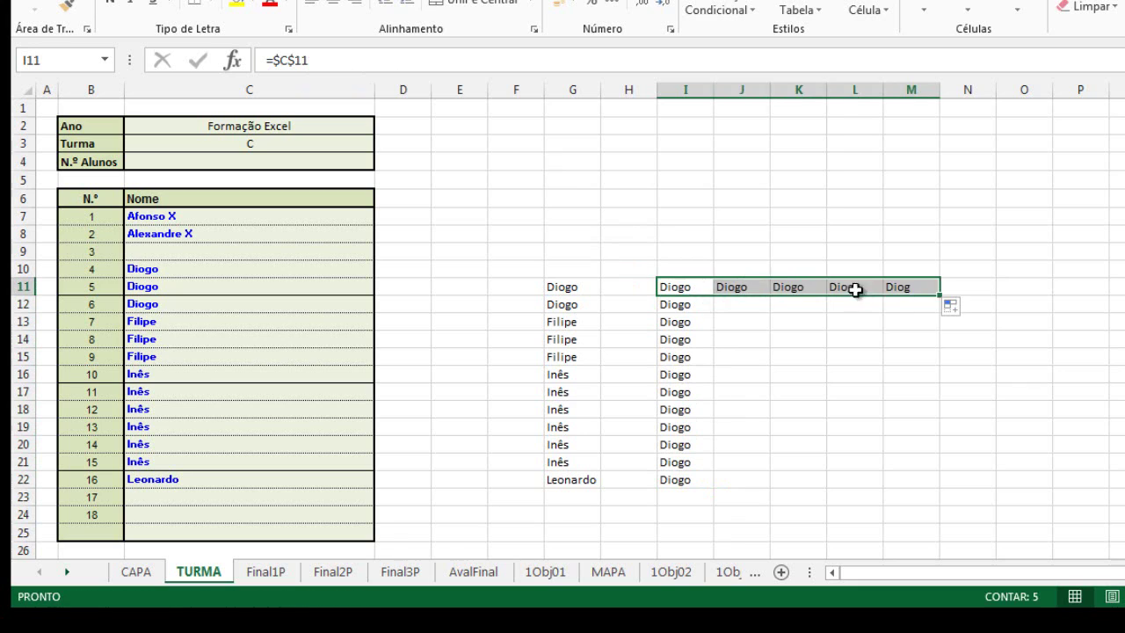
click(745, 285)
click(793, 286)
click(855, 286)
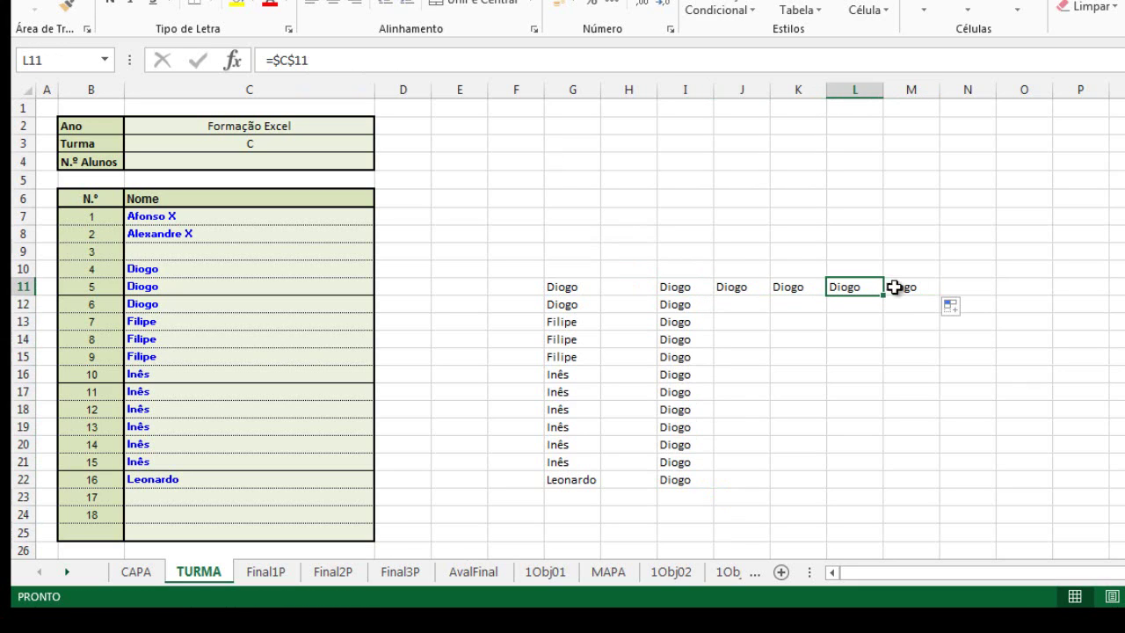
click(893, 287)
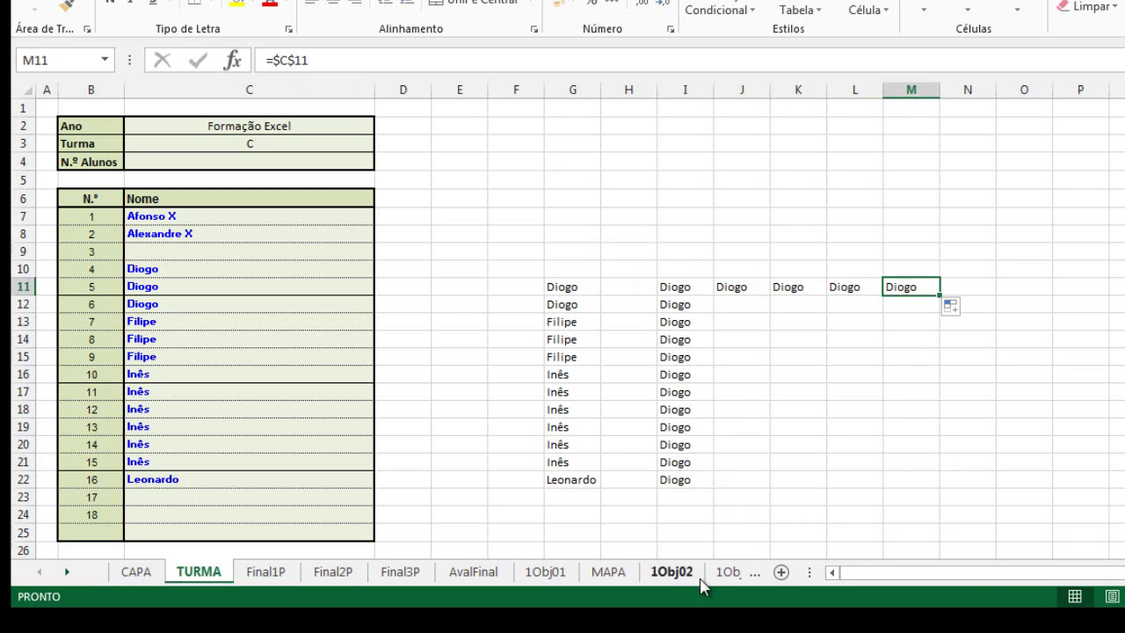
Step: Clear the copied references from cells J11 to M11
click(811, 362)
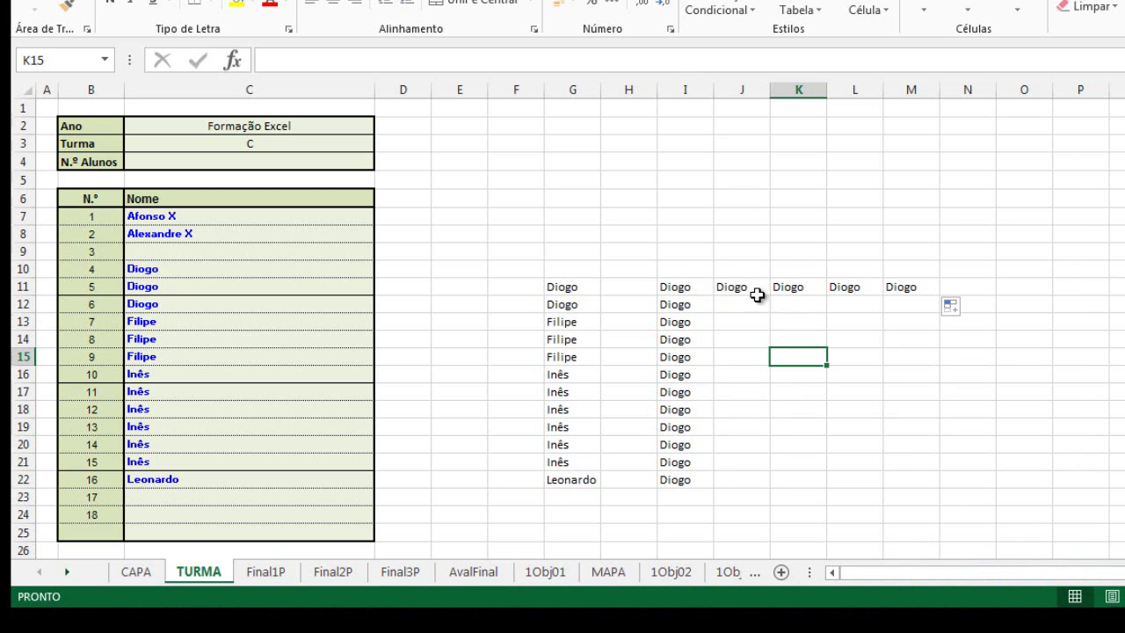
drag(729, 286, 929, 290)
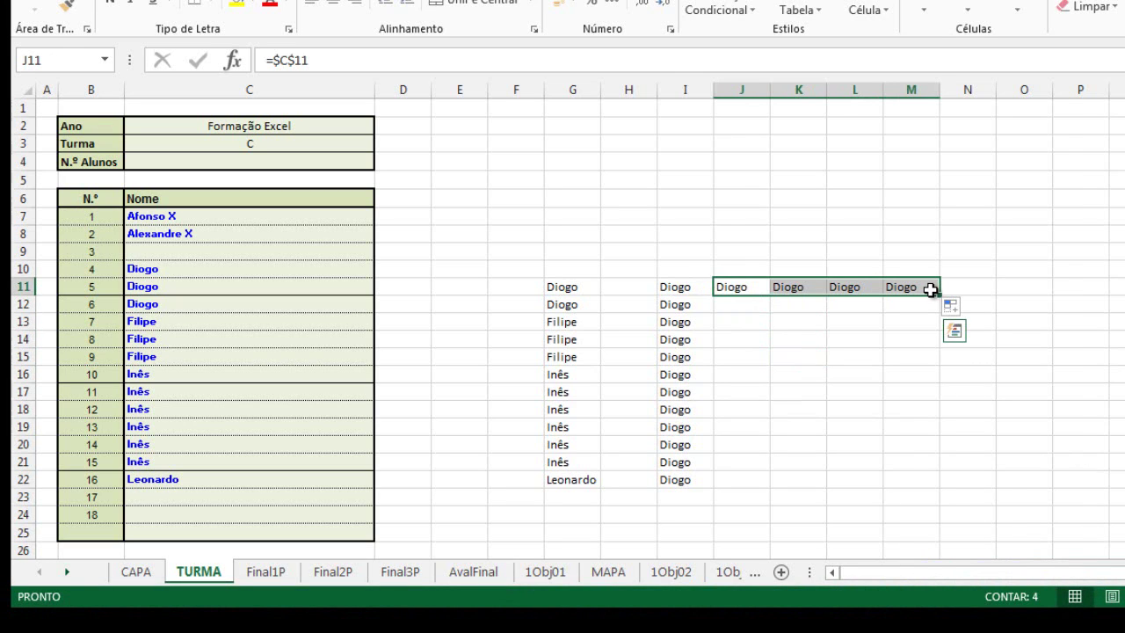
key(Delete)
click(879, 357)
Step: Enter a relative reference to C11 in cell K11
click(795, 300)
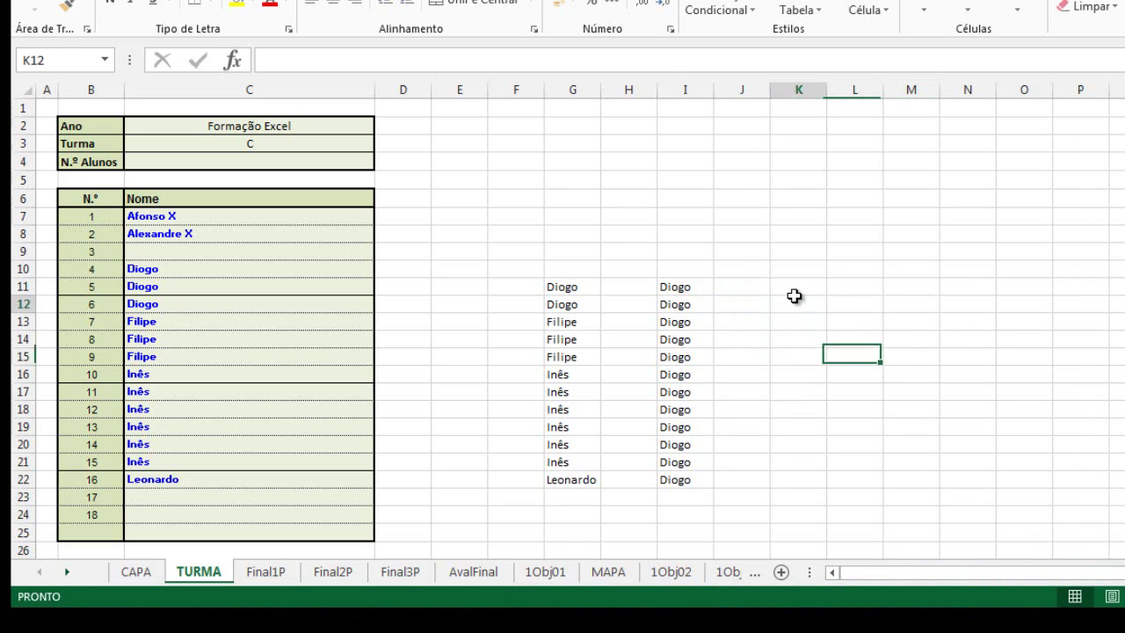
click(798, 287)
text(=)
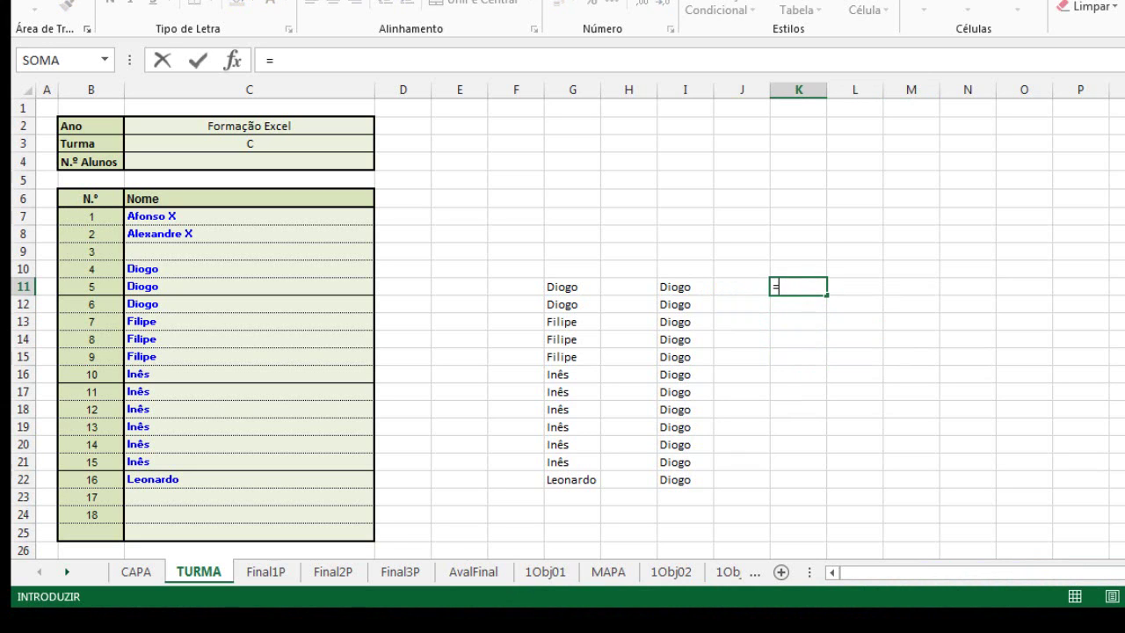
click(193, 291)
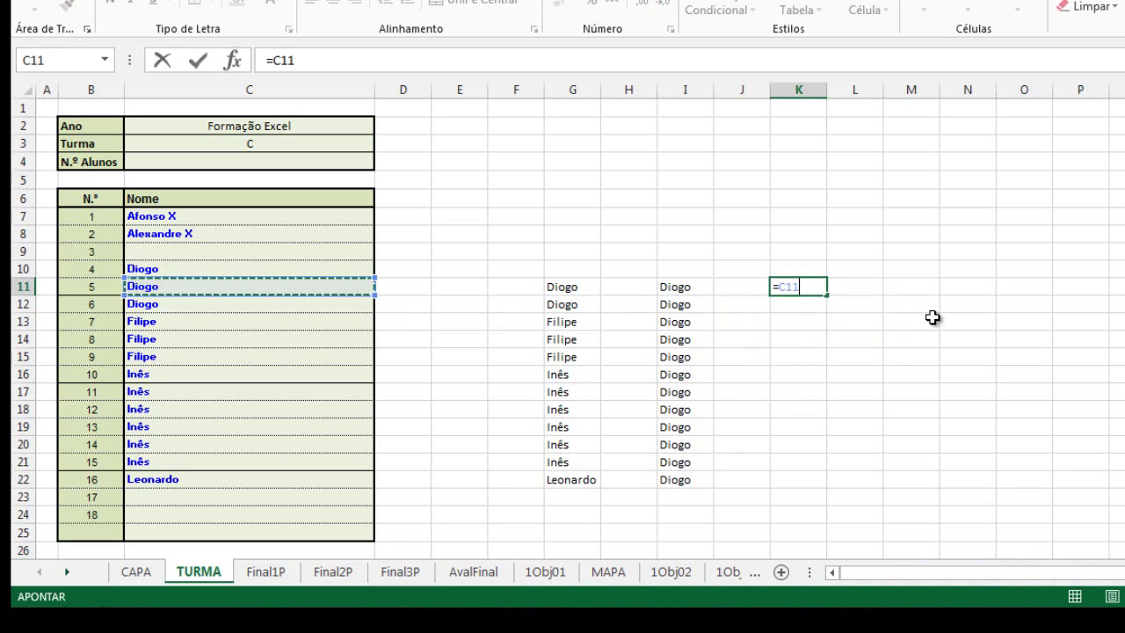
key(Return)
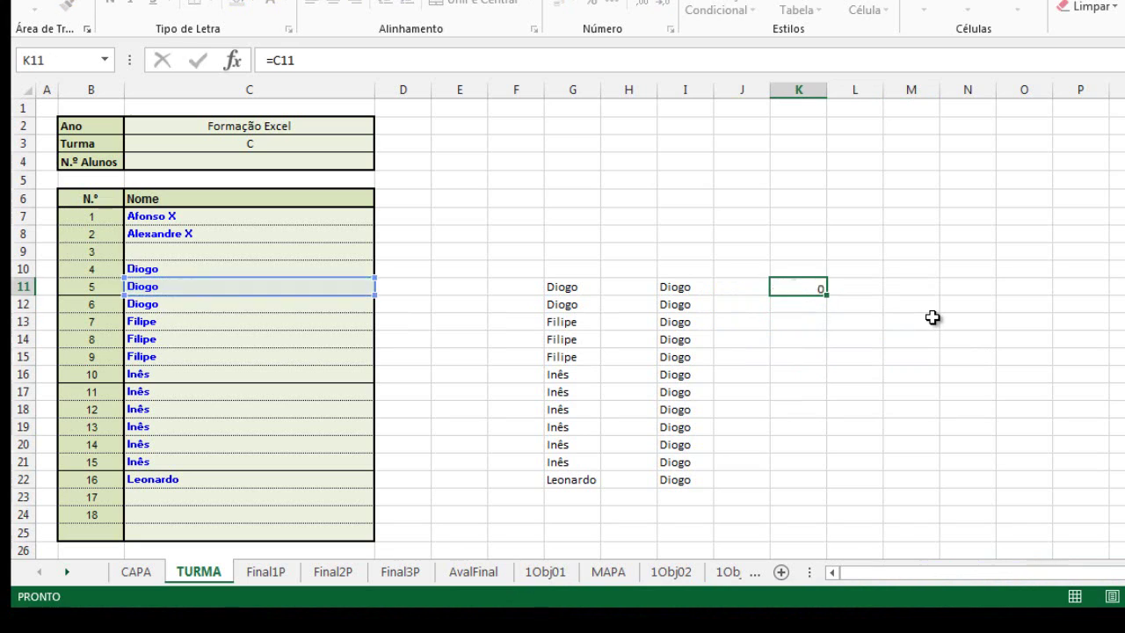
key(Up)
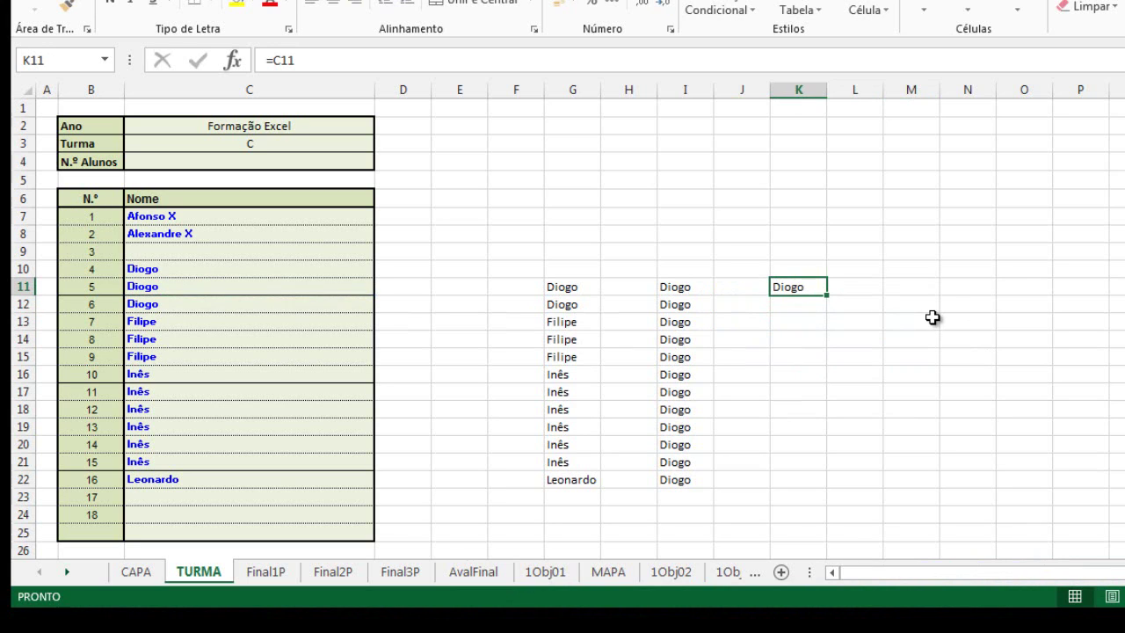
Step: Lock only the column of the reference in K11 so the formula reads =$C11
click(270, 60)
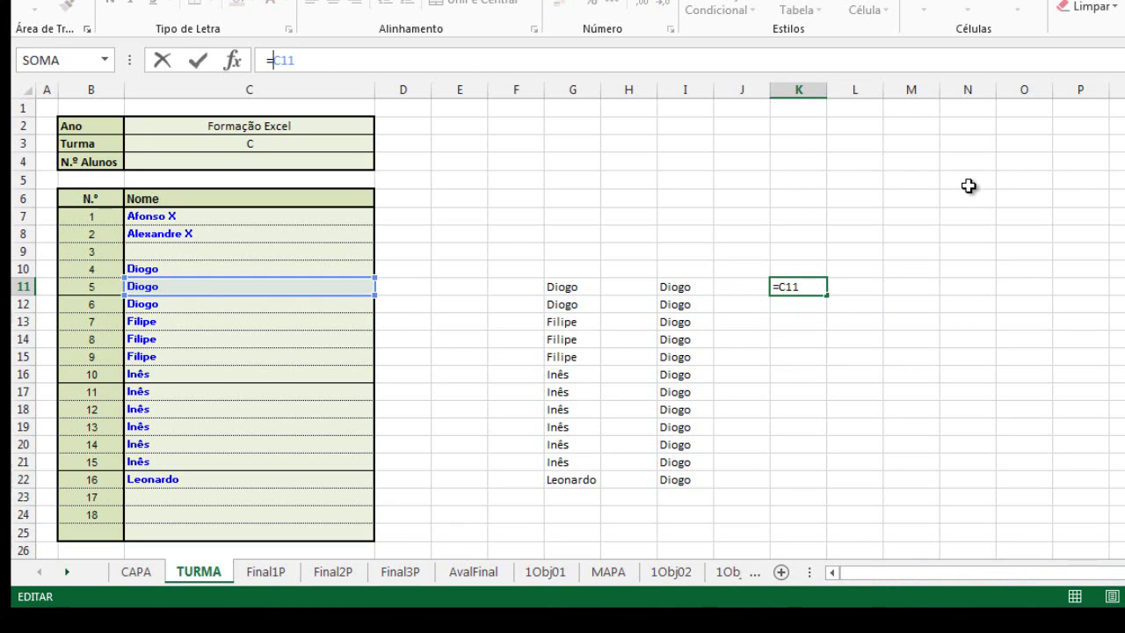
text($)
key(Return)
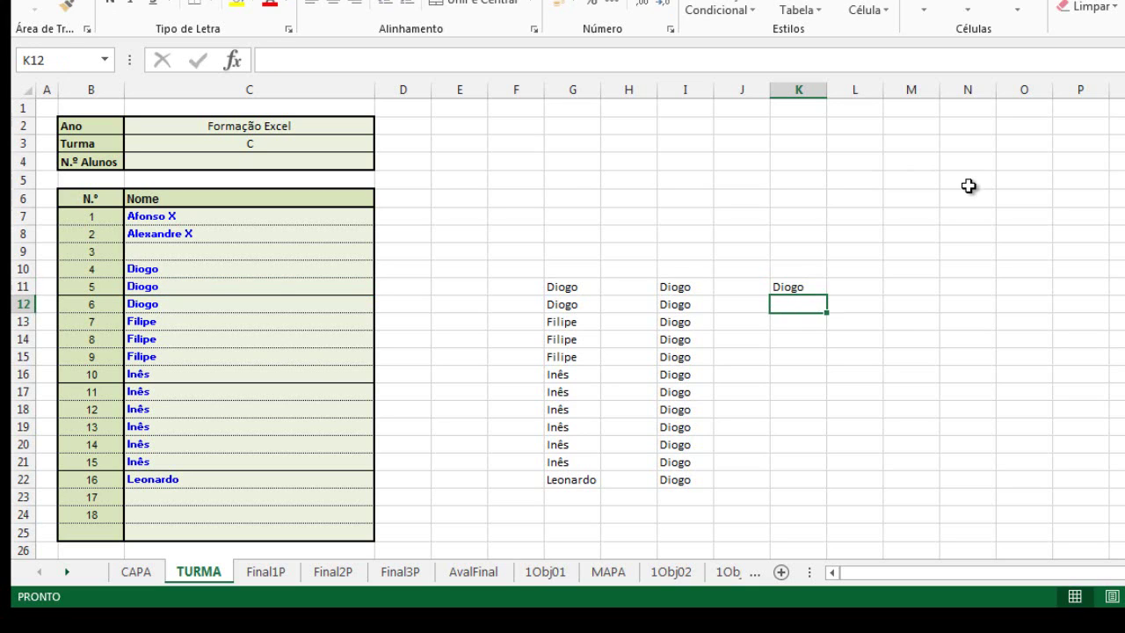
key(Up)
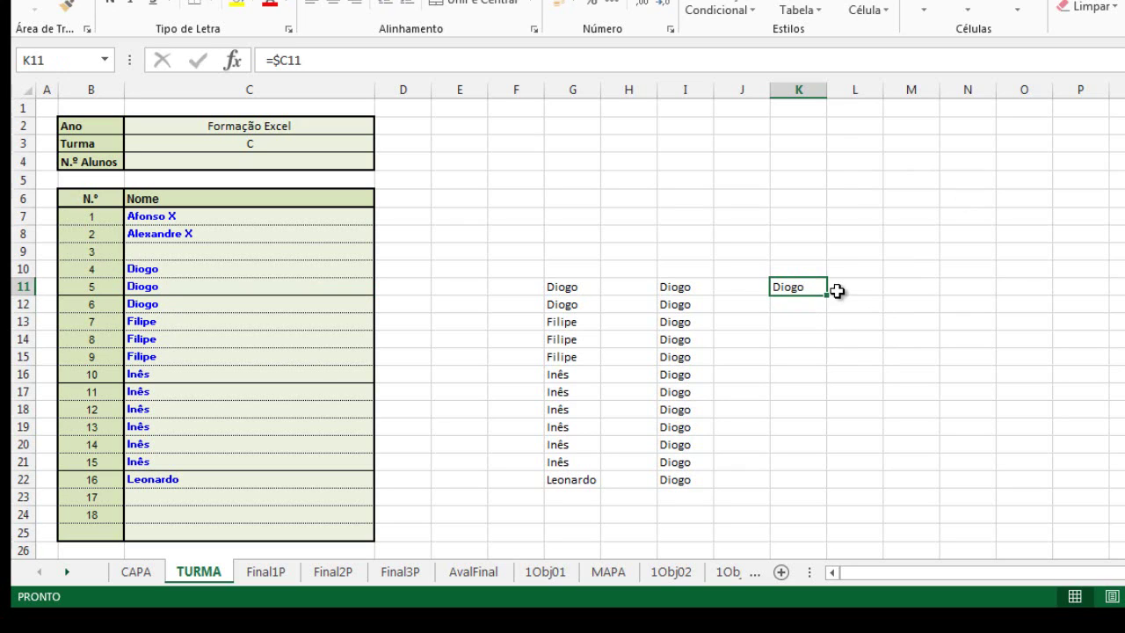
Step: Fill the column-locked reference from K11 down to K22 and check the formulas in the copied cells
drag(827, 295, 821, 492)
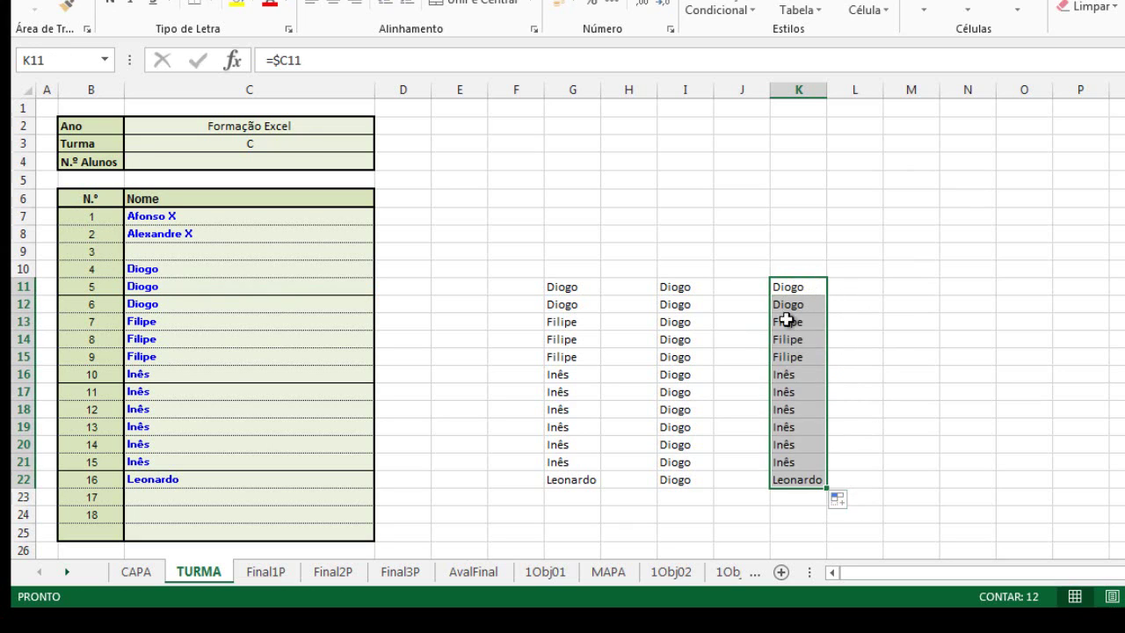
click(793, 462)
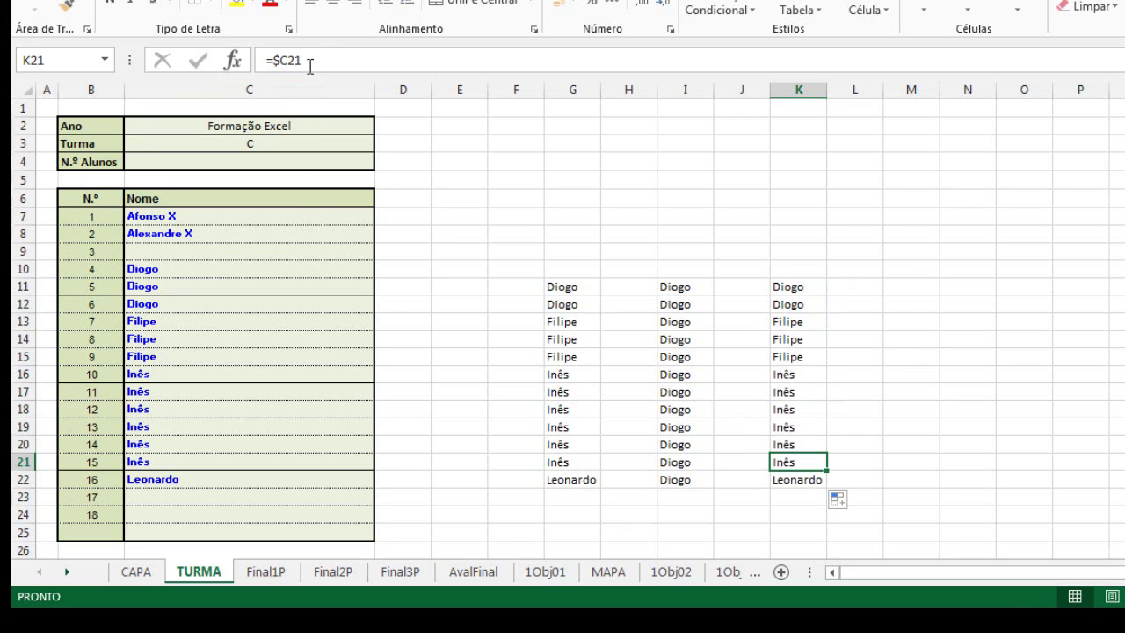
click(806, 478)
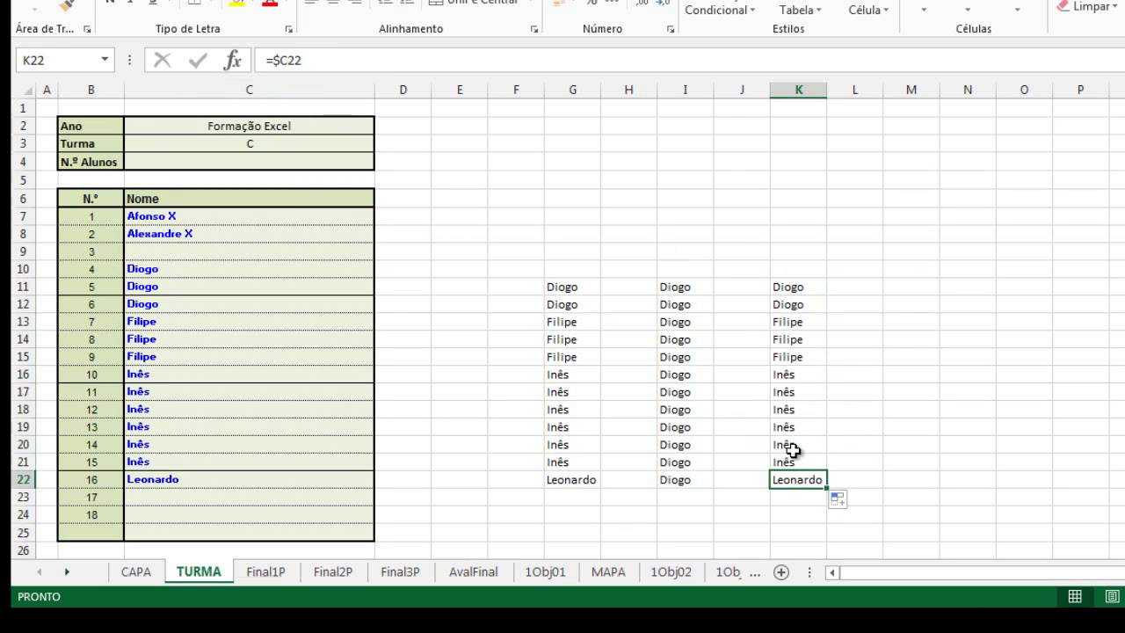
click(798, 441)
click(796, 427)
click(794, 409)
click(793, 391)
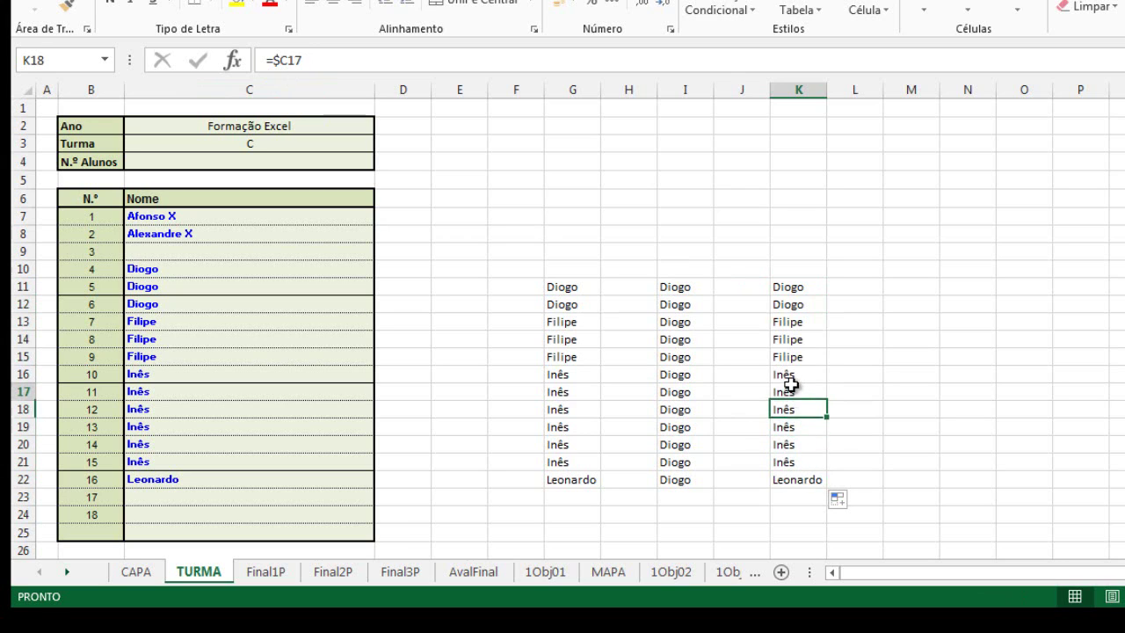
click(792, 369)
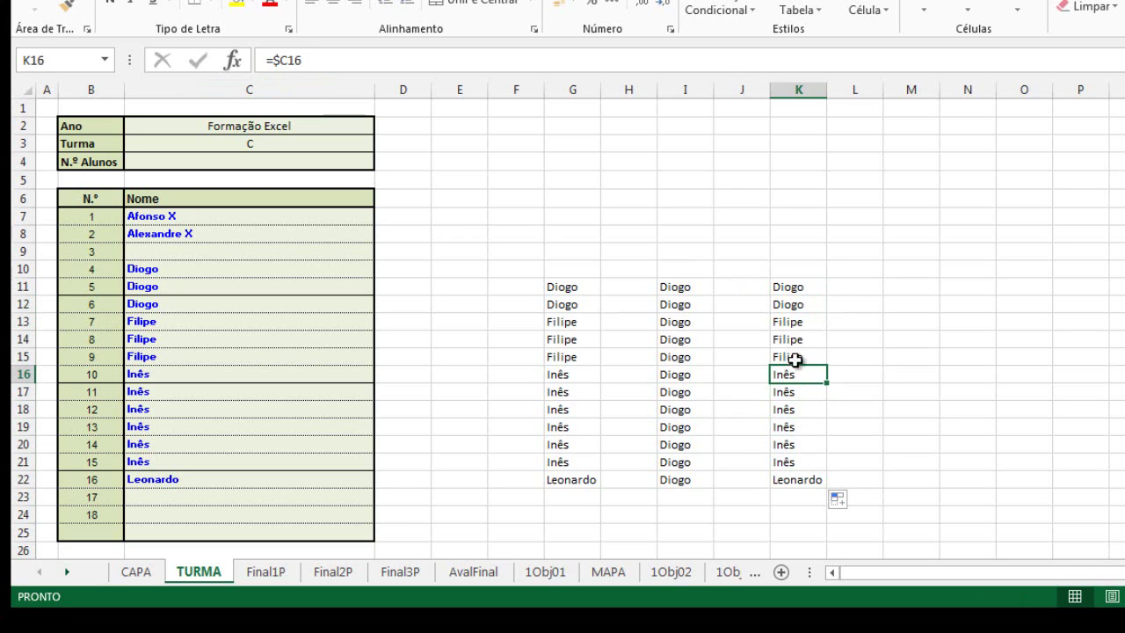
Step: Extend the column-locked reference from K11 to L11 and on through P22, checking the formulas in L11 and M13
click(808, 285)
drag(829, 299, 890, 291)
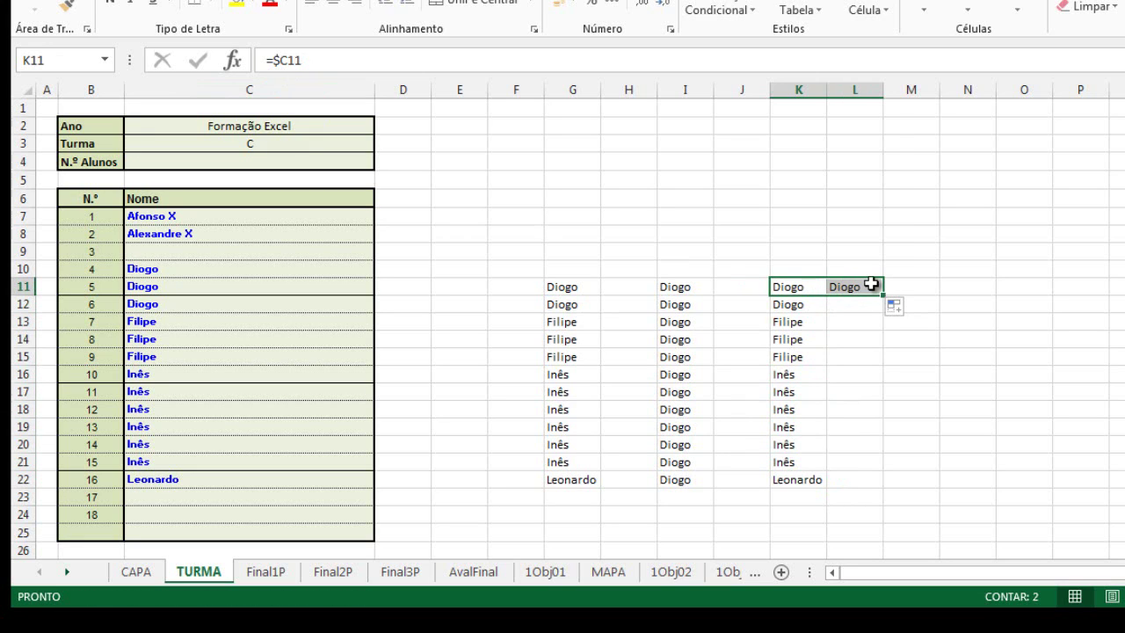
click(869, 287)
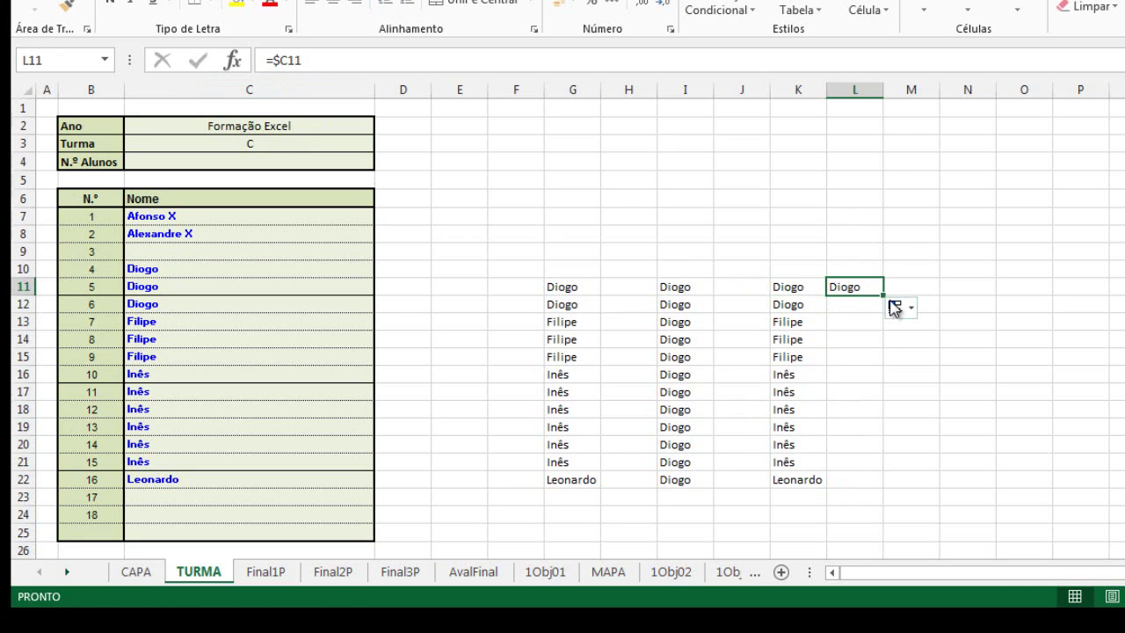
drag(884, 299, 1117, 485)
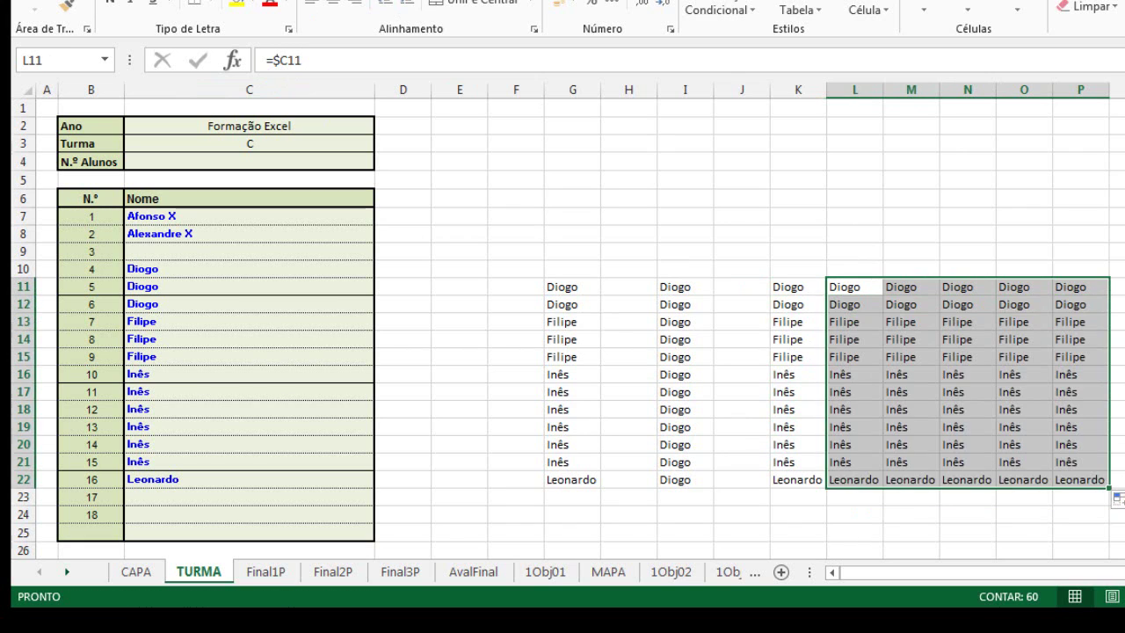
click(1124, 444)
click(917, 322)
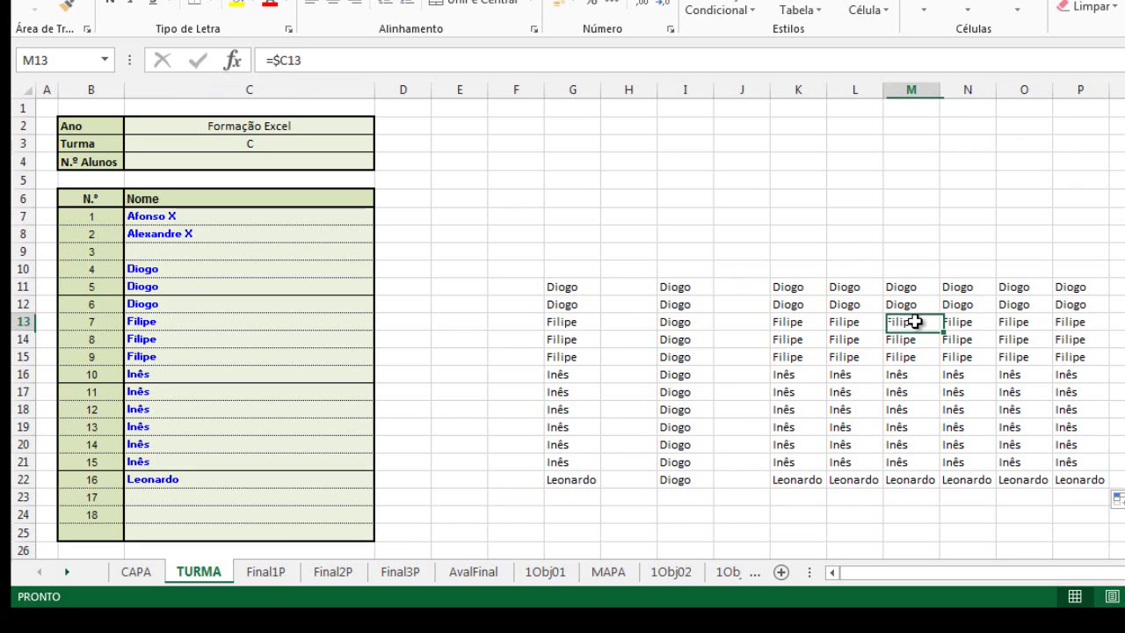
Step: Fill the relative reference from G11 back to F11 and compare the formulas in both cells
click(557, 287)
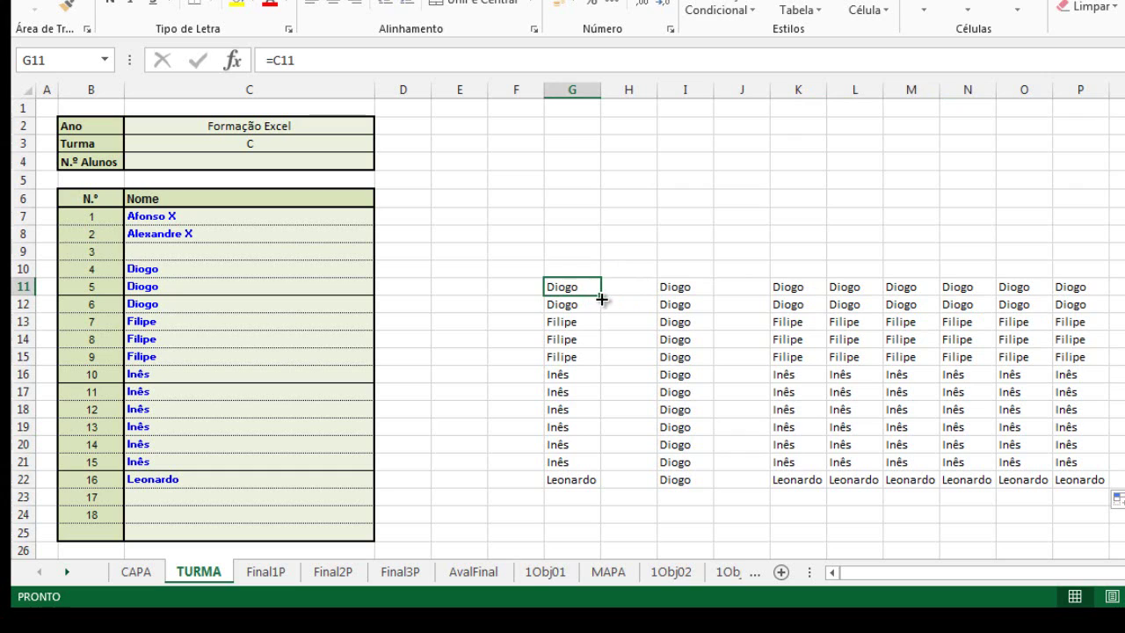
drag(602, 299, 518, 289)
click(527, 327)
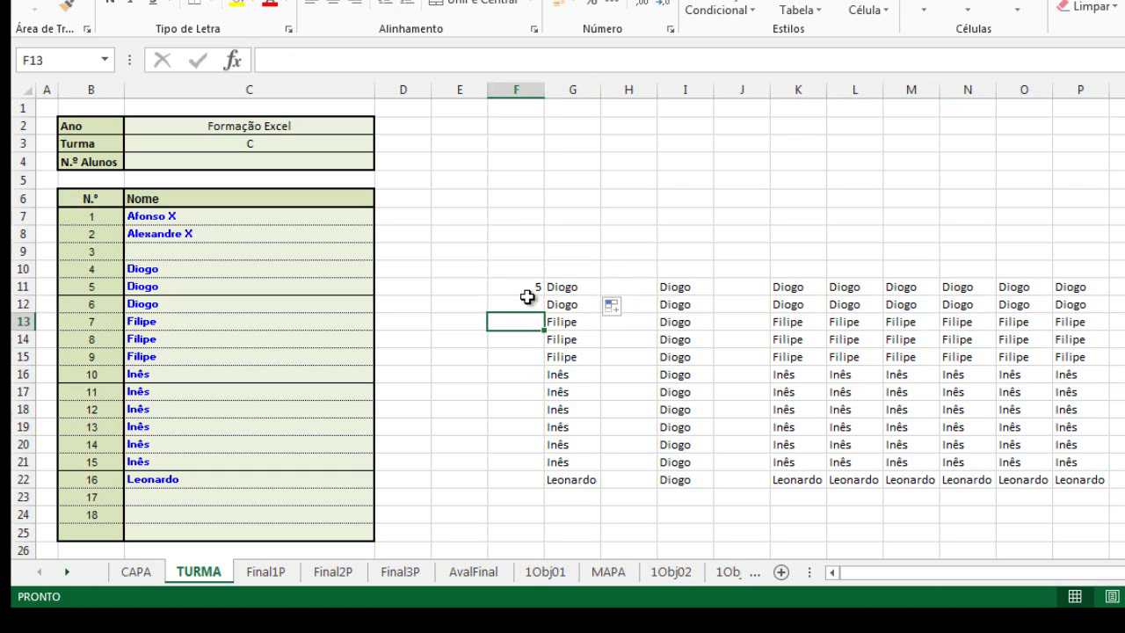
click(534, 288)
click(569, 288)
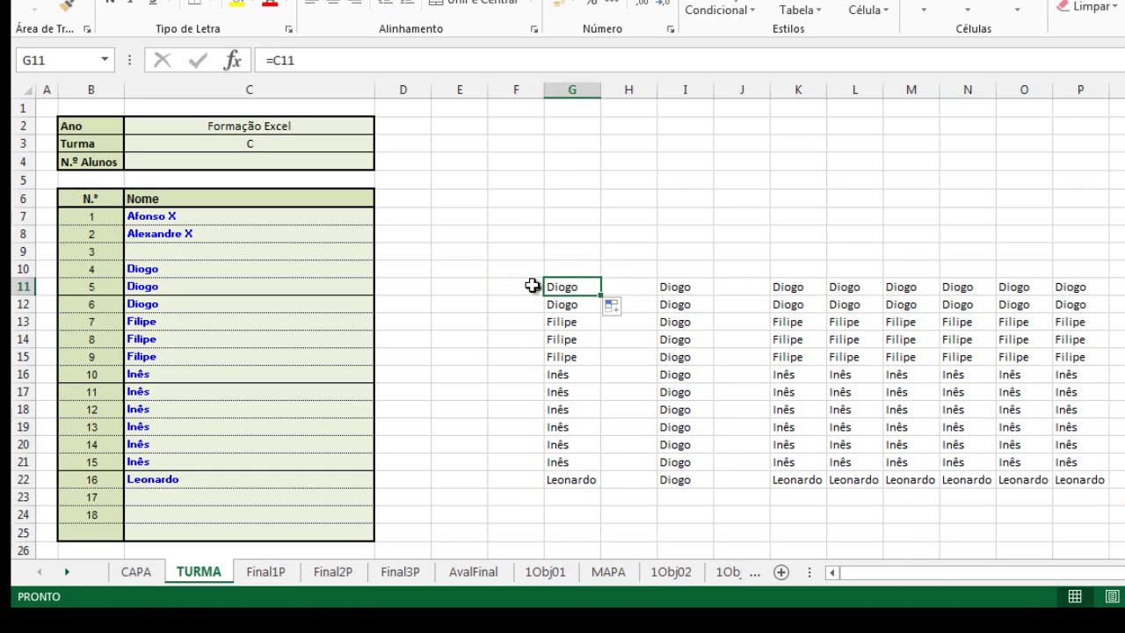
click(525, 286)
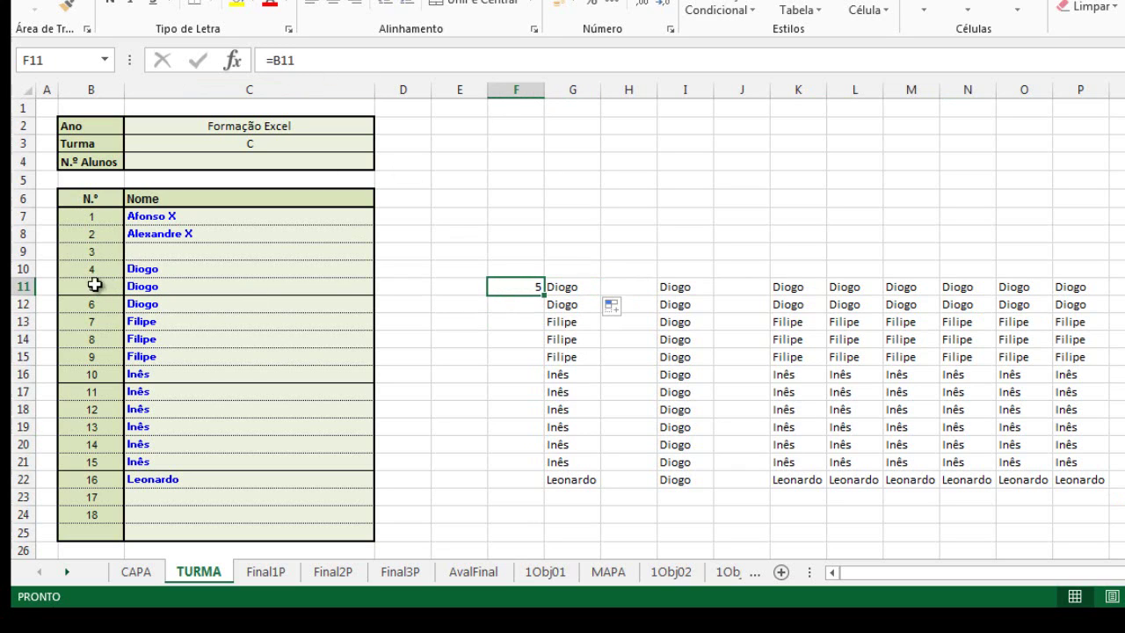
click(549, 321)
click(522, 288)
Step: Clear the column-locked references from the range K11 to P22
click(882, 326)
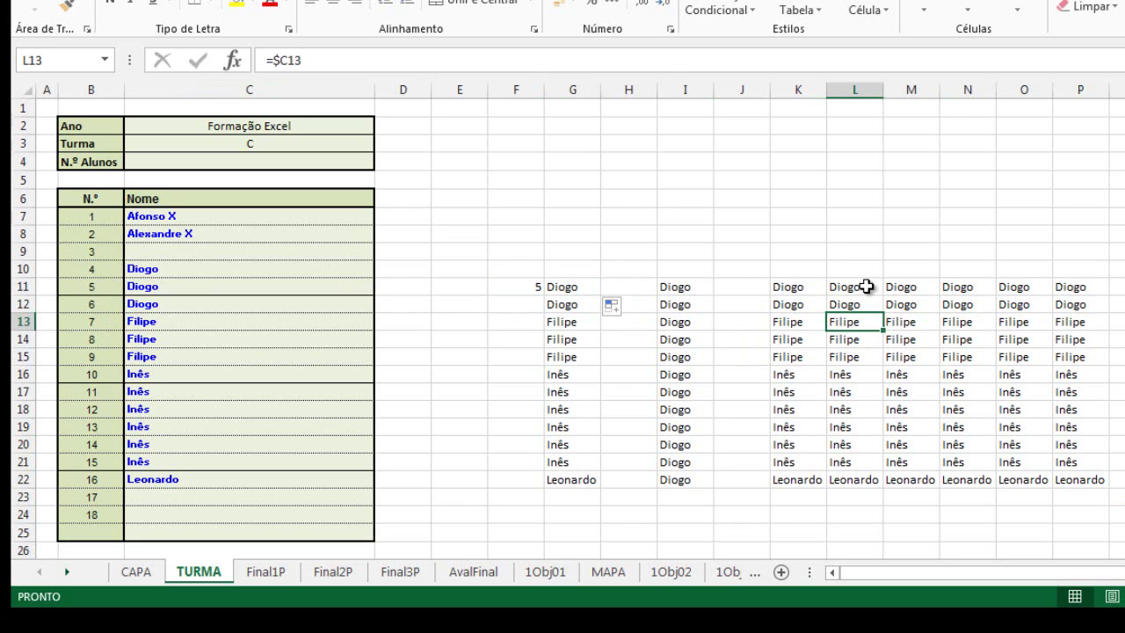
drag(808, 291, 1086, 489)
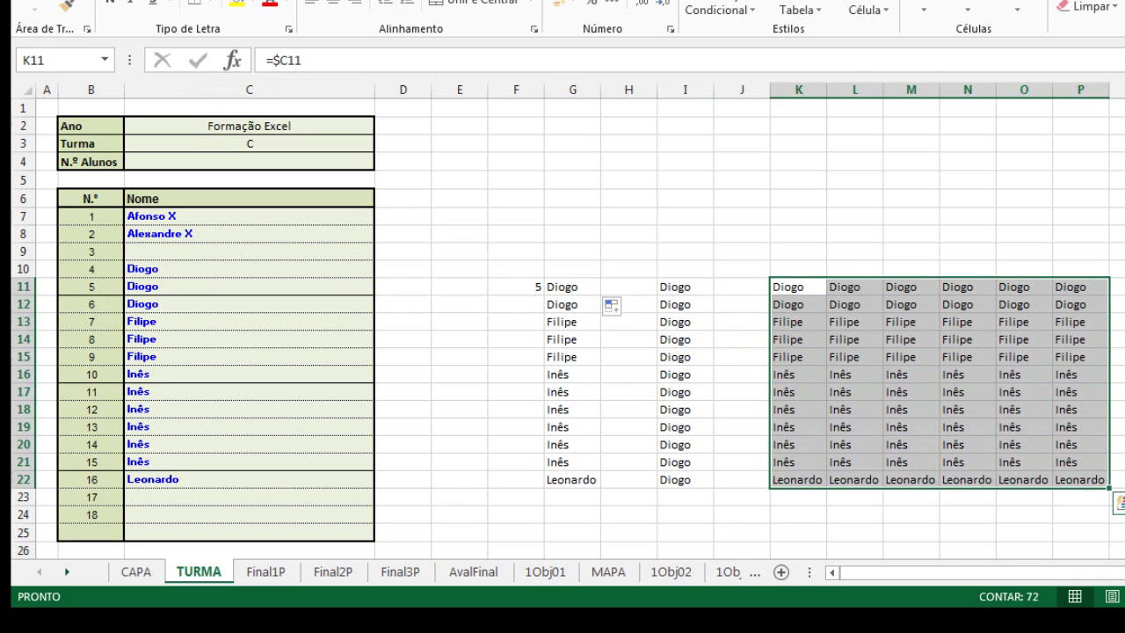
key(Delete)
Step: Enter the row-locked mixed reference =C$11 in cell K11
text(=)
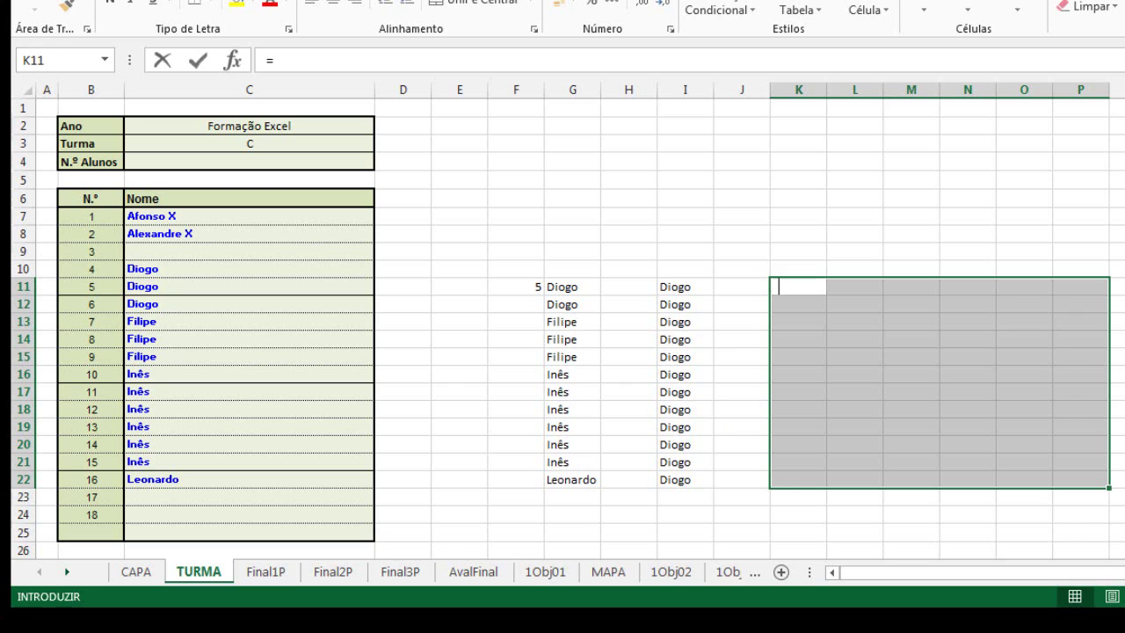
click(278, 286)
key(Return)
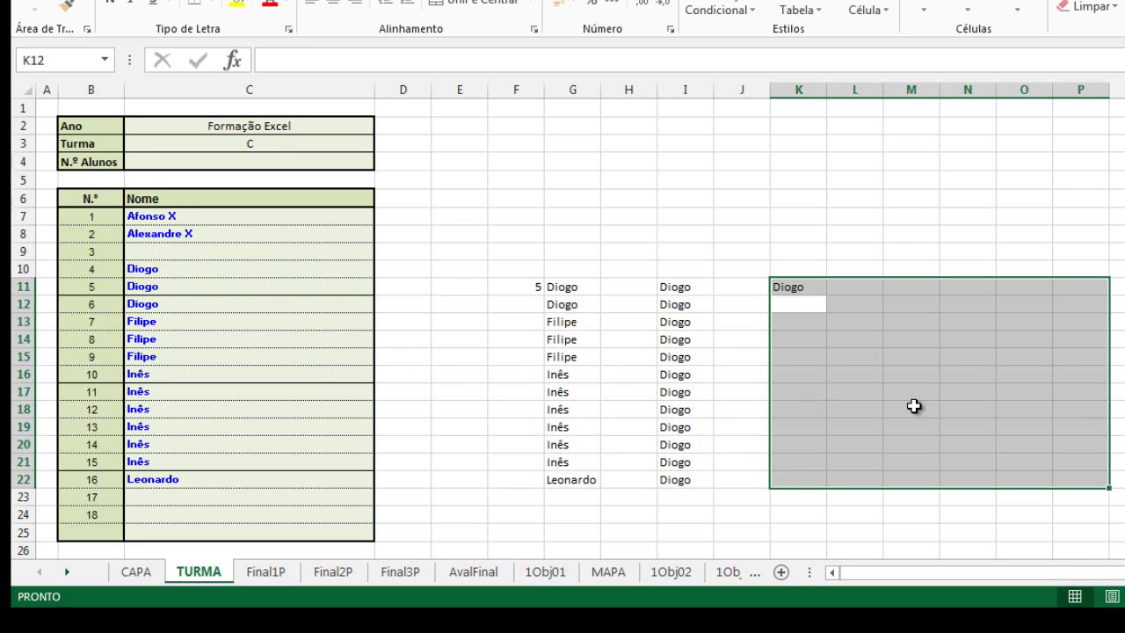
click(786, 285)
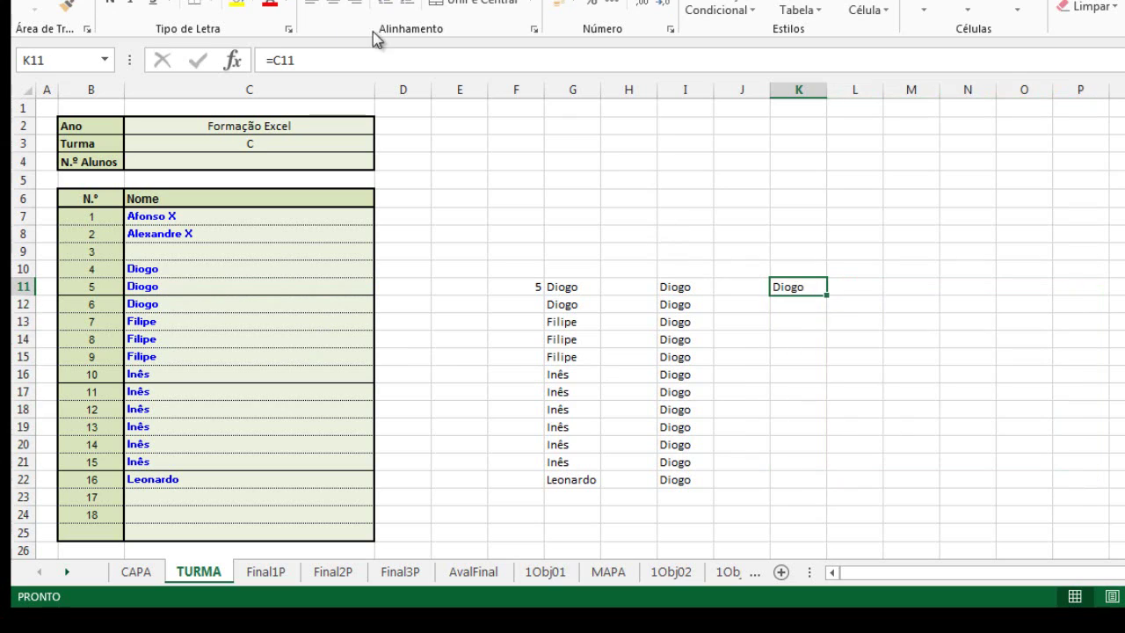
click(275, 63)
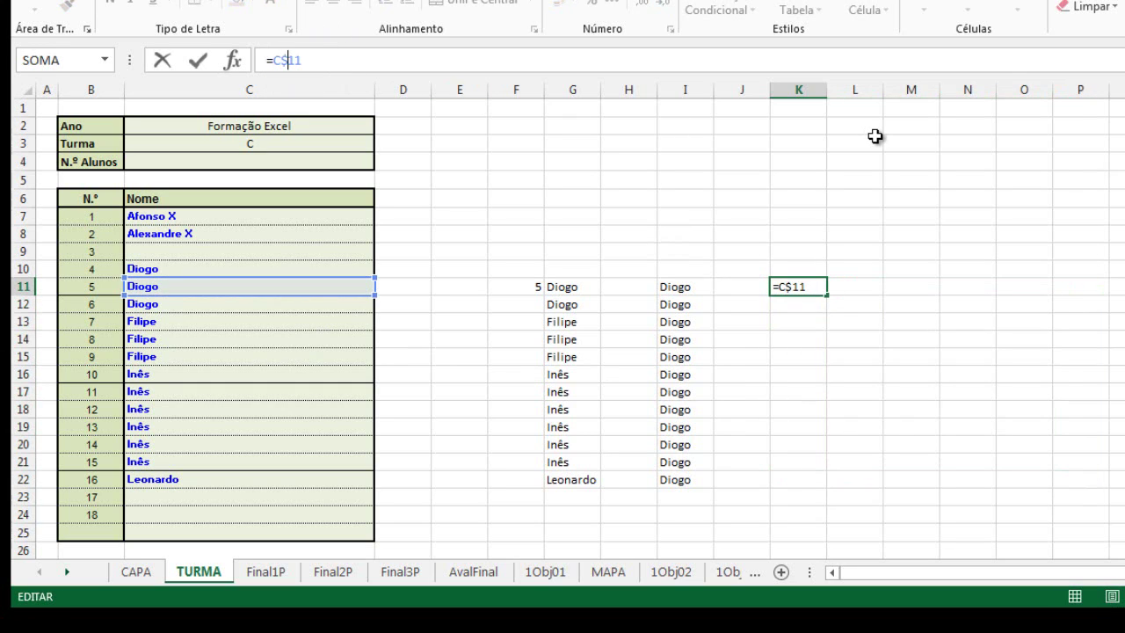
key(Return)
click(786, 286)
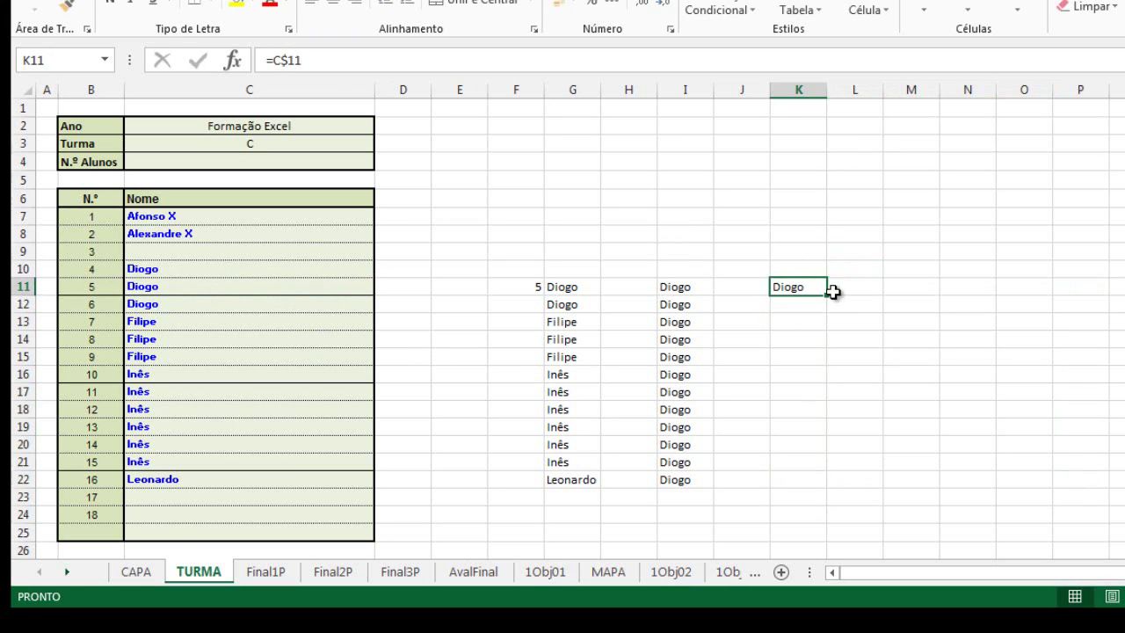
Step: Fill the row-locked reference from K11 down to K23 and check the copied cells
drag(827, 294, 840, 505)
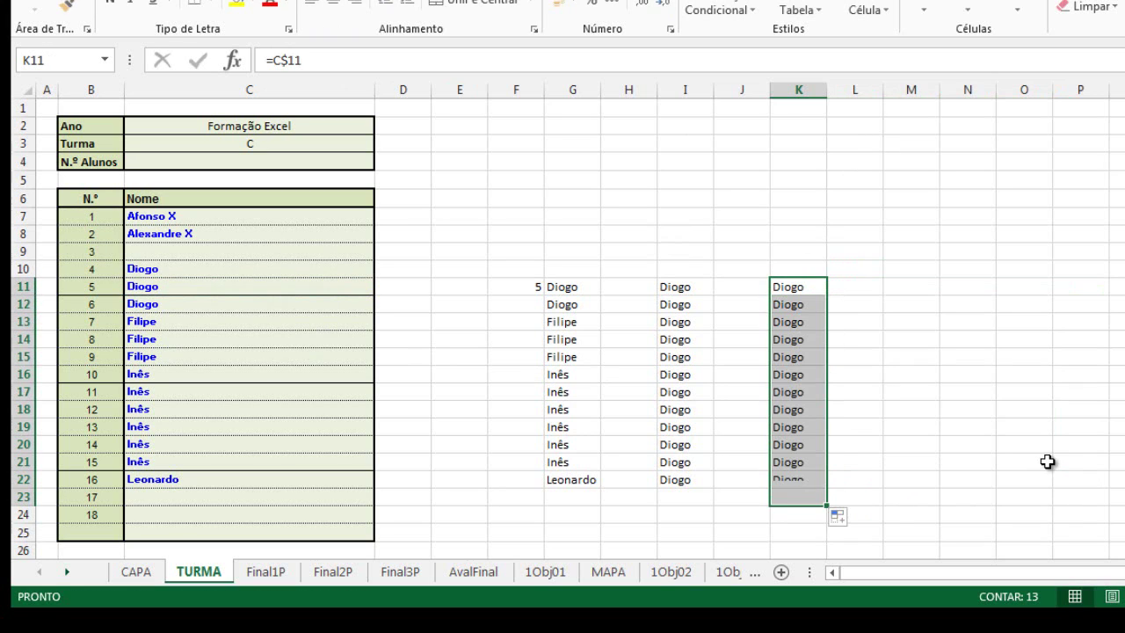
click(813, 290)
click(796, 355)
Step: Fill the row-locked reference from K11 across to L11 and examine which cell L11's formula refers to
click(794, 288)
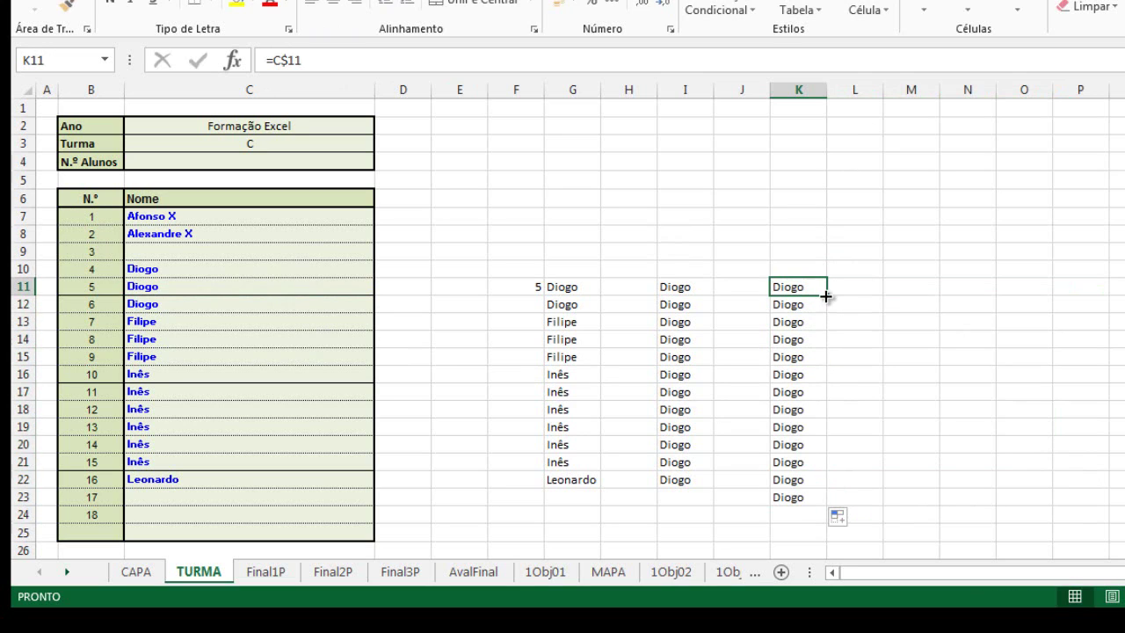
drag(825, 296, 875, 297)
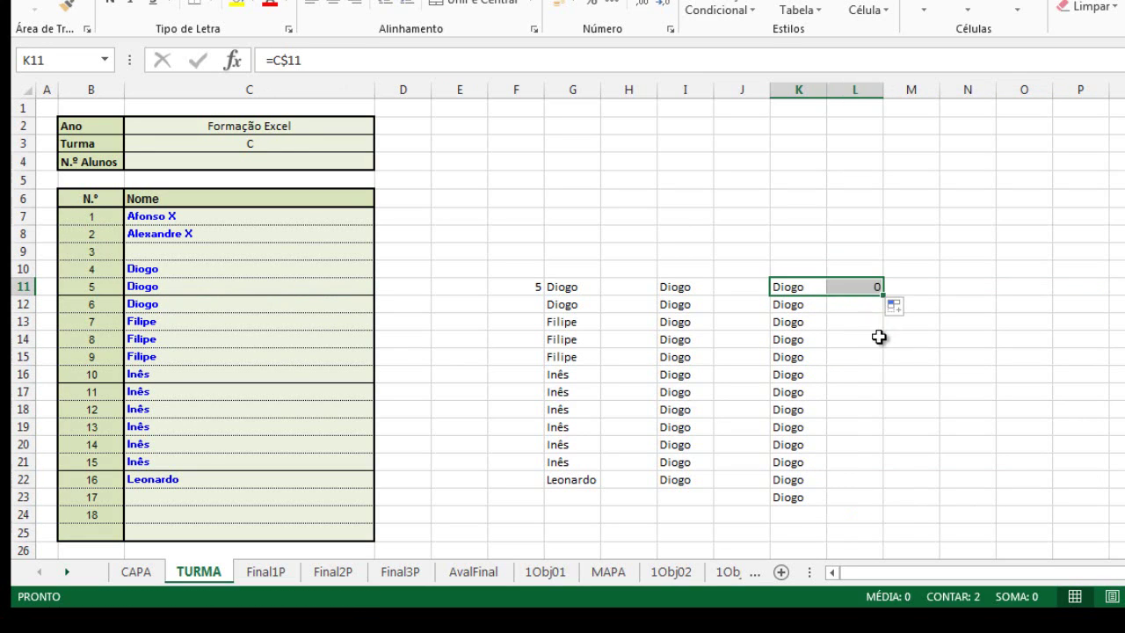
click(878, 337)
click(873, 286)
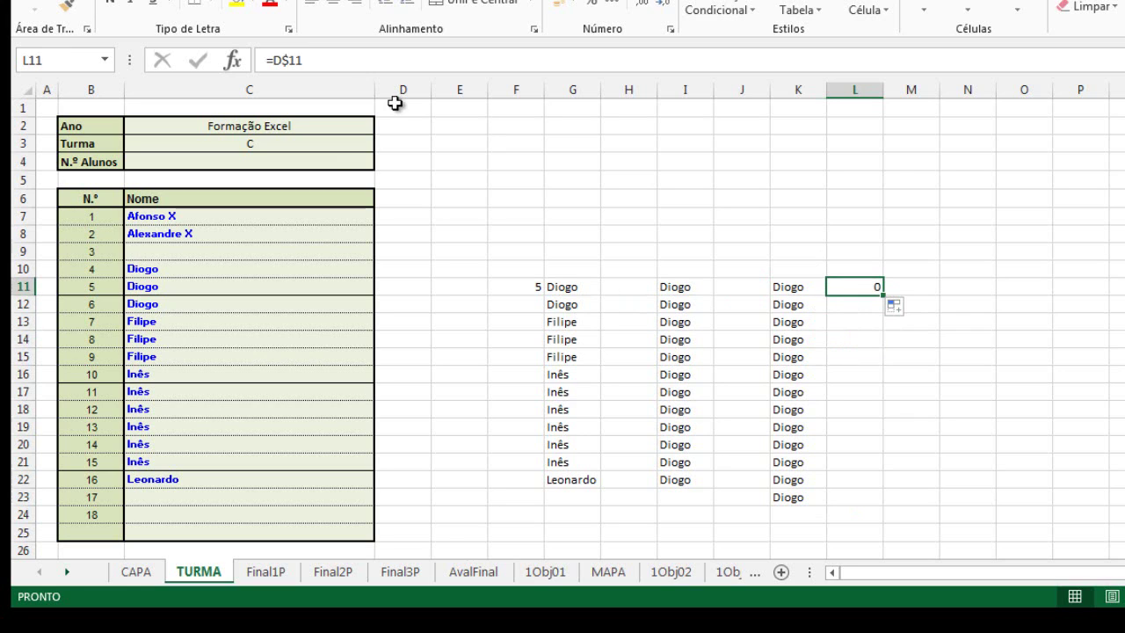
click(314, 60)
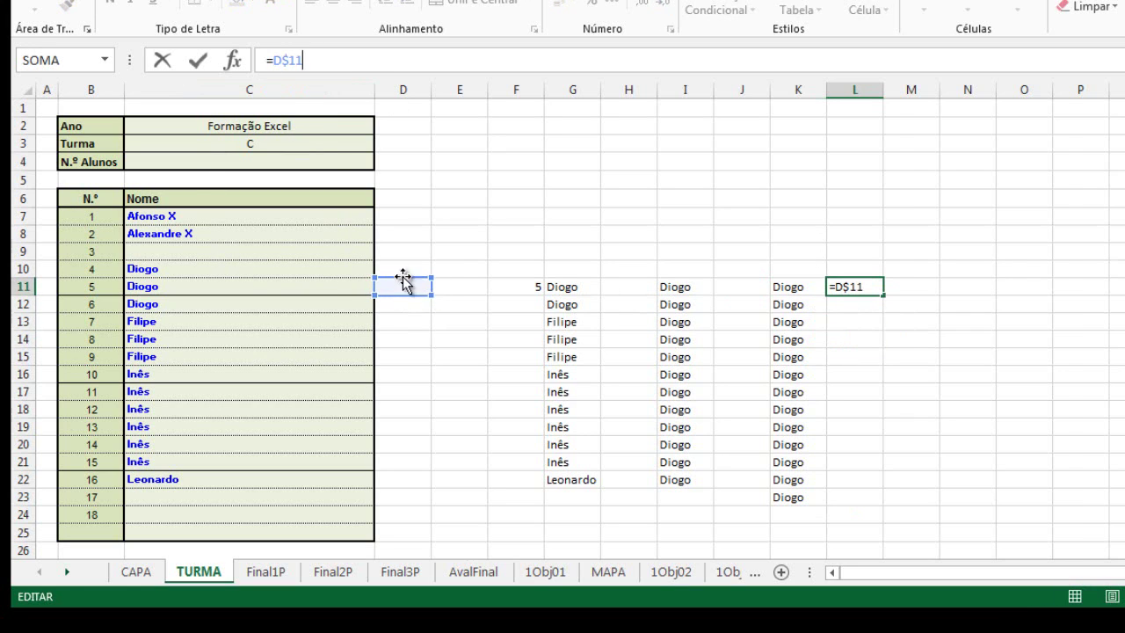
click(931, 359)
click(844, 289)
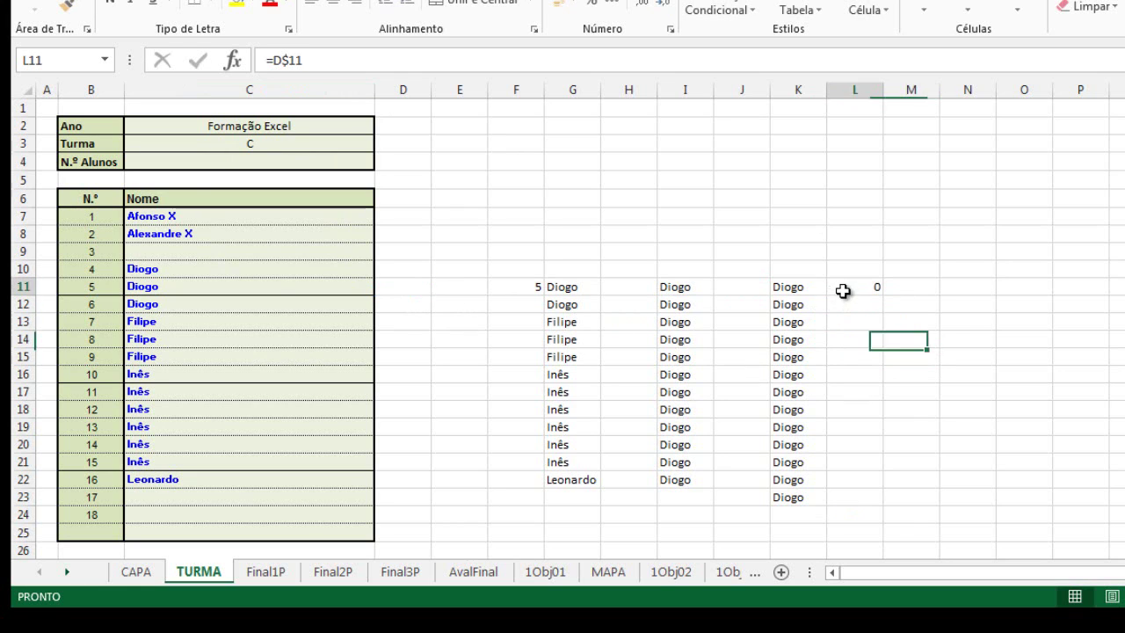
Step: Clear all the example references from the ranges K11 to M23 and F11 to K23
drag(793, 286, 916, 491)
key(Delete)
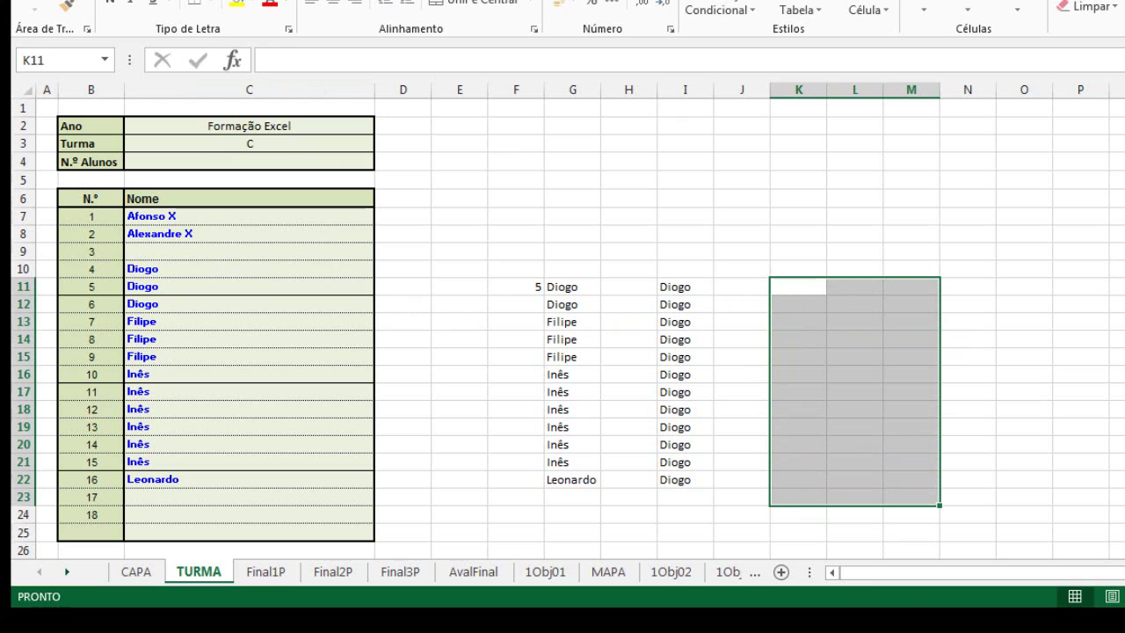
drag(541, 288, 813, 502)
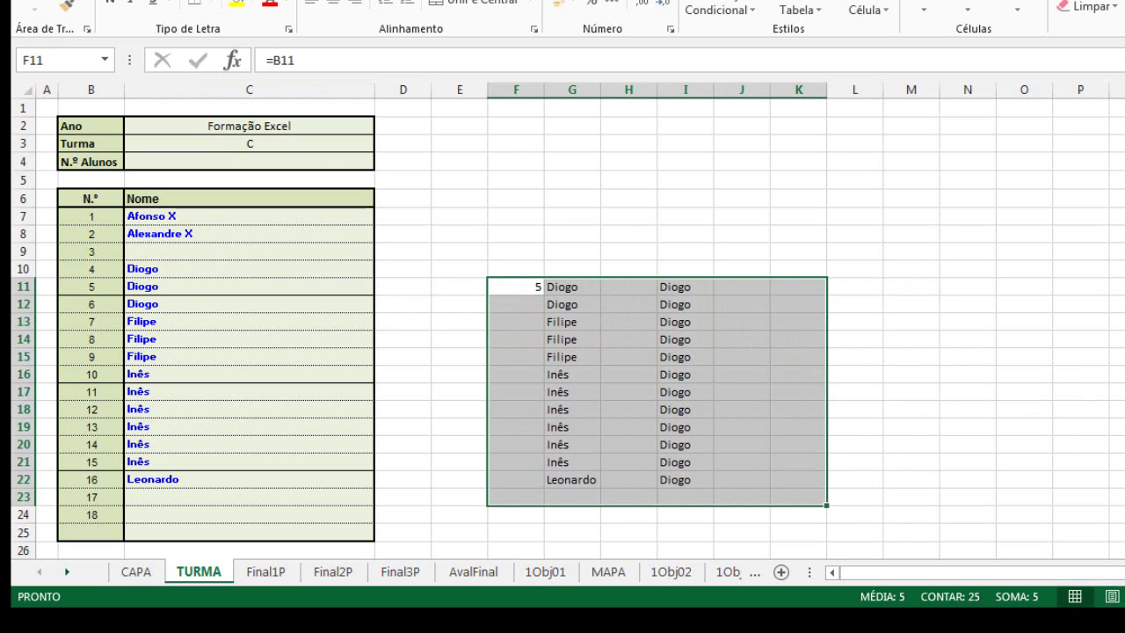
key(Delete)
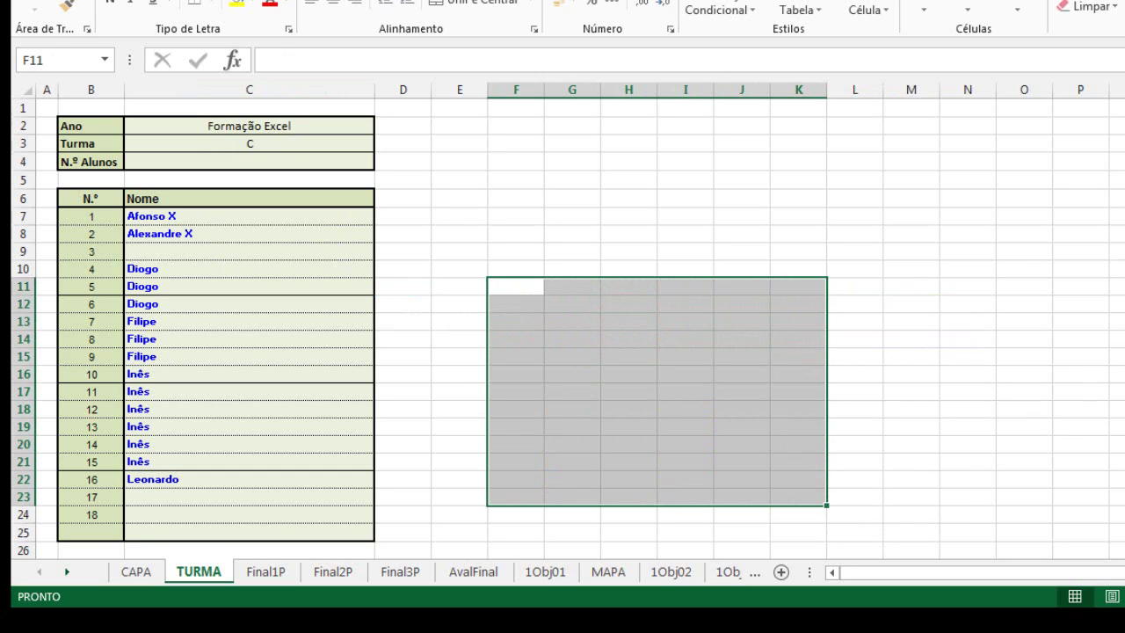